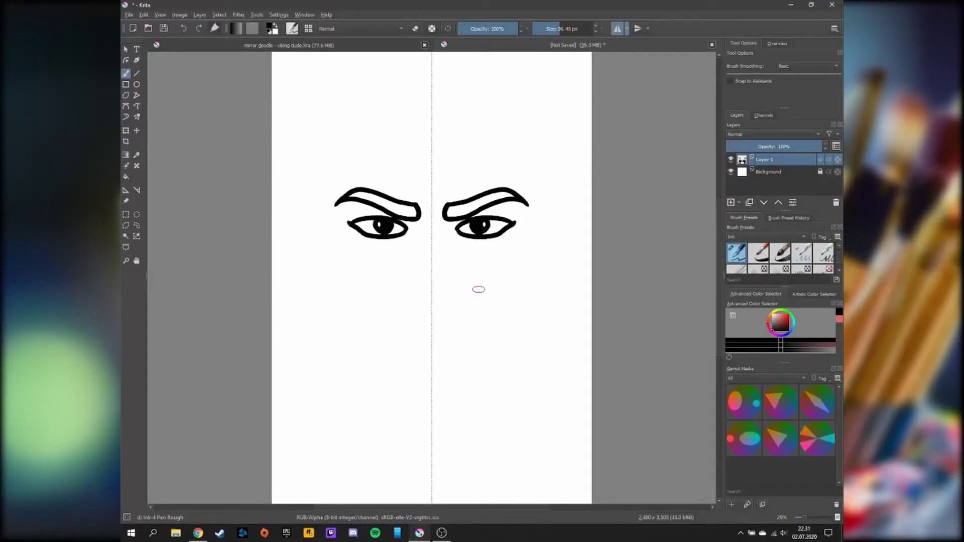
Step: Undo the pupil fill and ink the mirrored nose with bridge hatching and nostrils
{"action": "key", "text": "ctrl+z"}
{"action": "mouse_move", "coordinate": [460, 265]}
{"action": "left_mouse_down"}
{"action": "mouse_move", "coordinate": [461, 296]}
{"action": "mouse_move", "coordinate": [433, 311]}
{"action": "mouse_move", "coordinate": [461, 298]}
{"action": "left_mouse_up"}
{"action": "left_click_drag", "start_coordinate": [448, 190], "coordinate": [442, 221]}
{"action": "left_click_drag", "start_coordinate": [441, 223], "coordinate": [458, 261]}
{"action": "left_click_drag", "start_coordinate": [387, 297], "coordinate": [405, 303]}
Step: Draw the mouth line, cheek lines to its corners, and a smooth wavy lower lip
{"action": "left_click_drag", "start_coordinate": [432, 331], "coordinate": [342, 344]}
{"action": "left_click_drag", "start_coordinate": [392, 262], "coordinate": [337, 346]}
{"action": "left_click_drag", "start_coordinate": [431, 354], "coordinate": [352, 346]}
{"action": "key", "text": "ctrl+z"}
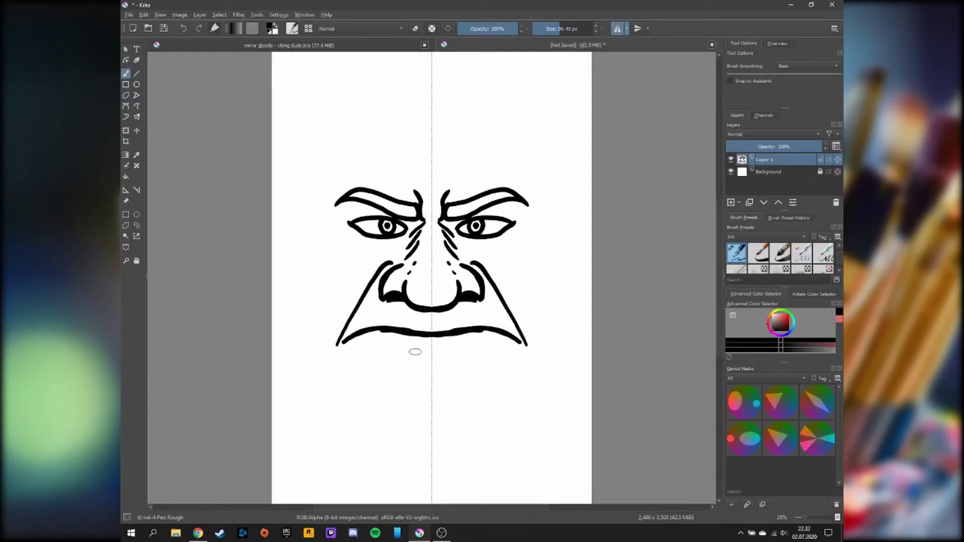
{"action": "left_click_drag", "start_coordinate": [422, 352], "coordinate": [349, 346]}
Step: Add eye bags, cheek lines, jaw and chin curves, jowls and the outer face contours
{"action": "mouse_move", "coordinate": [458, 241]}
{"action": "left_mouse_down"}
{"action": "mouse_move", "coordinate": [530, 237]}
{"action": "mouse_move", "coordinate": [537, 220]}
{"action": "left_mouse_up"}
{"action": "left_click_drag", "start_coordinate": [513, 264], "coordinate": [548, 308]}
{"action": "left_click_drag", "start_coordinate": [508, 262], "coordinate": [528, 279]}
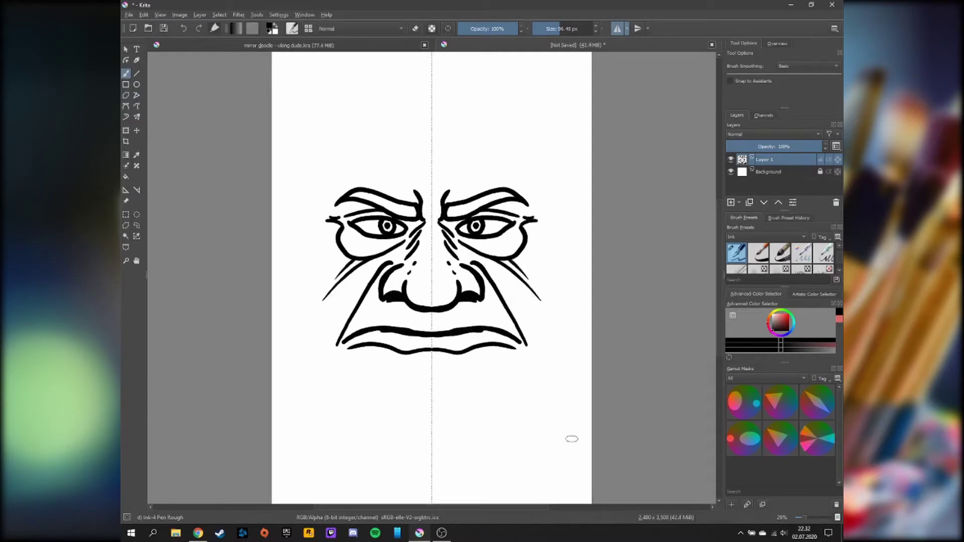
{"action": "left_click_drag", "start_coordinate": [515, 367], "coordinate": [432, 429]}
{"action": "left_click_drag", "start_coordinate": [542, 304], "coordinate": [510, 397]}
{"action": "mouse_move", "coordinate": [543, 363]}
{"action": "left_mouse_down"}
{"action": "mouse_move", "coordinate": [555, 221]}
{"action": "mouse_move", "coordinate": [515, 128]}
{"action": "left_mouse_up"}
Step: Draw large pointed ears with inner lines and lobes, plus cheek and jowl wrinkles
{"action": "mouse_move", "coordinate": [550, 229]}
{"action": "left_mouse_down"}
{"action": "mouse_move", "coordinate": [567, 264]}
{"action": "mouse_move", "coordinate": [550, 307]}
{"action": "left_mouse_up"}
{"action": "mouse_move", "coordinate": [570, 203]}
{"action": "left_mouse_down"}
{"action": "mouse_move", "coordinate": [555, 254]}
{"action": "mouse_move", "coordinate": [563, 240]}
{"action": "left_mouse_up"}
{"action": "left_click_drag", "start_coordinate": [525, 364], "coordinate": [510, 387]}
{"action": "left_click_drag", "start_coordinate": [553, 309], "coordinate": [527, 344]}
Step: Add forehead wrinkles, brow furrows and crow's feet, then outline the top and sides of the skull
{"action": "mouse_move", "coordinate": [339, 168]}
{"action": "left_mouse_down"}
{"action": "mouse_move", "coordinate": [417, 177]}
{"action": "mouse_move", "coordinate": [417, 166]}
{"action": "left_mouse_up"}
{"action": "left_click_drag", "start_coordinate": [413, 170], "coordinate": [422, 185]}
{"action": "left_click_drag", "start_coordinate": [339, 223], "coordinate": [327, 229]}
{"action": "left_click_drag", "start_coordinate": [336, 226], "coordinate": [317, 264]}
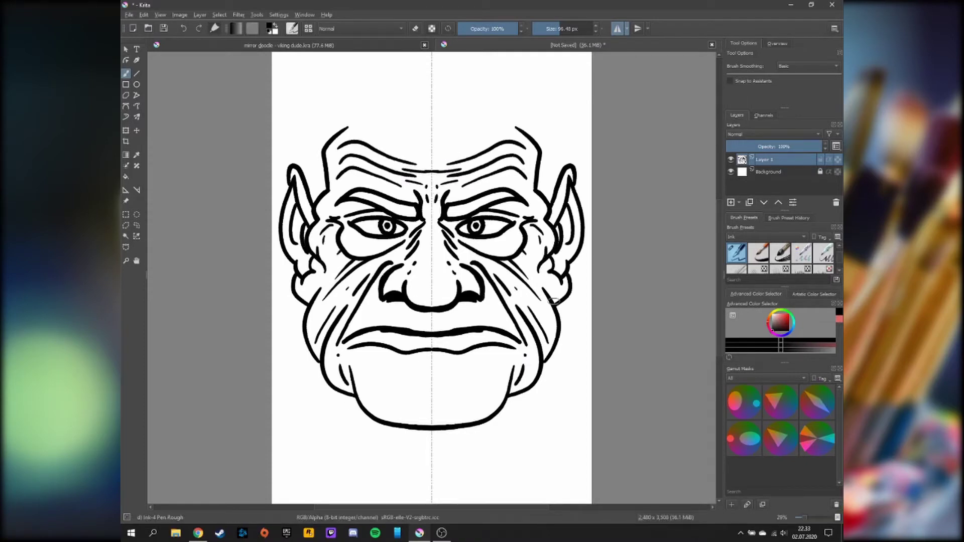
{"action": "mouse_move", "coordinate": [431, 125]}
{"action": "left_mouse_down"}
{"action": "mouse_move", "coordinate": [474, 131]}
{"action": "mouse_move", "coordinate": [506, 110]}
{"action": "left_mouse_up"}
{"action": "mouse_move", "coordinate": [504, 113]}
{"action": "left_mouse_down"}
{"action": "mouse_move", "coordinate": [548, 138]}
{"action": "mouse_move", "coordinate": [552, 201]}
{"action": "left_mouse_up"}
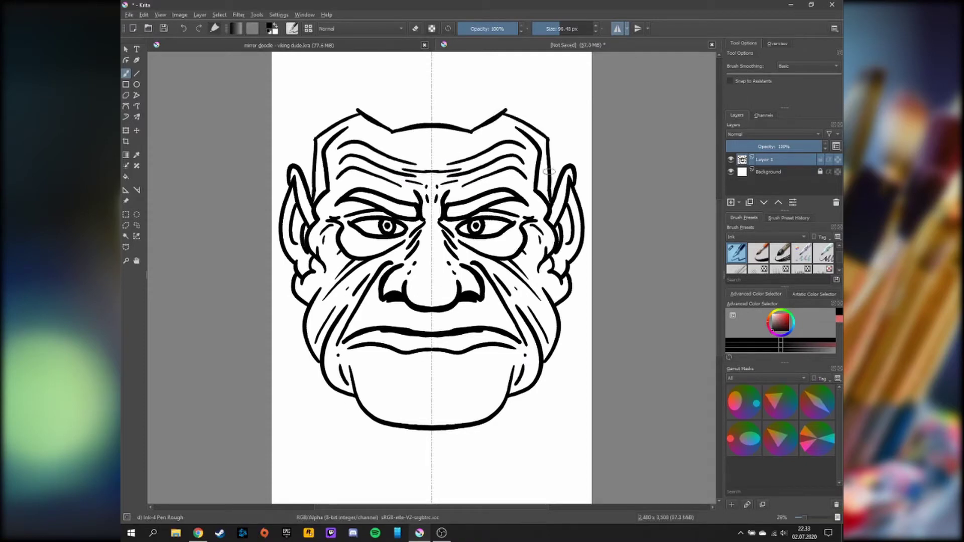
Step: Draw spiky hair across the head, zigzags above the ears, and a bristly mustache line
{"action": "left_click_drag", "start_coordinate": [563, 163], "coordinate": [567, 128]}
{"action": "mouse_move", "coordinate": [527, 95]}
{"action": "left_mouse_down"}
{"action": "mouse_move", "coordinate": [522, 62]}
{"action": "mouse_move", "coordinate": [432, 56]}
{"action": "mouse_move", "coordinate": [495, 58]}
{"action": "mouse_move", "coordinate": [578, 129]}
{"action": "left_mouse_up"}
{"action": "mouse_move", "coordinate": [450, 333]}
{"action": "left_mouse_down"}
{"action": "mouse_move", "coordinate": [517, 343]}
{"action": "mouse_move", "coordinate": [435, 340]}
{"action": "left_mouse_up"}
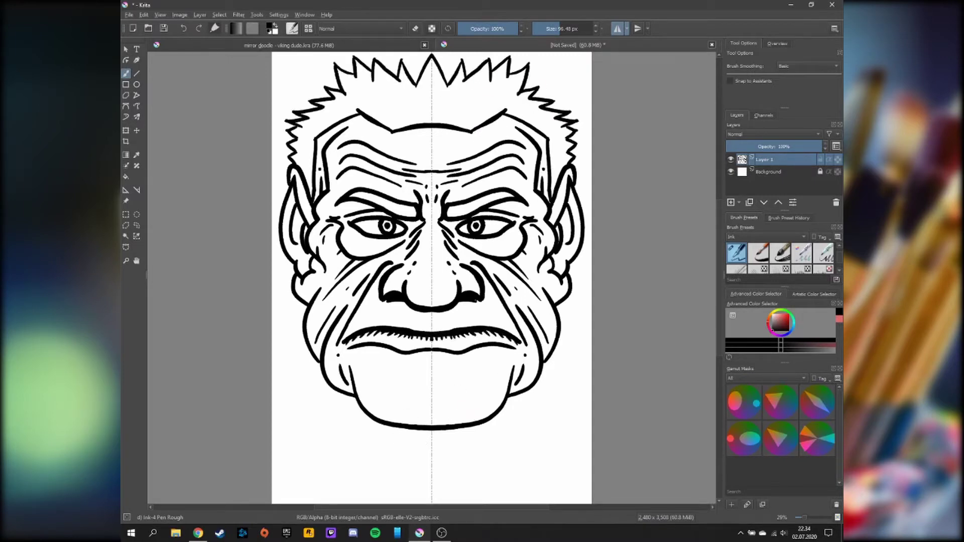
Step: Add cheek and jaw folds with dots, thicker eye bags, and a thick face outline
{"action": "left_click_drag", "start_coordinate": [348, 344], "coordinate": [360, 314]}
{"action": "left_click_drag", "start_coordinate": [502, 365], "coordinate": [494, 390]}
{"action": "left_click", "coordinate": [488, 399]}
{"action": "left_click_drag", "start_coordinate": [523, 235], "coordinate": [450, 227]}
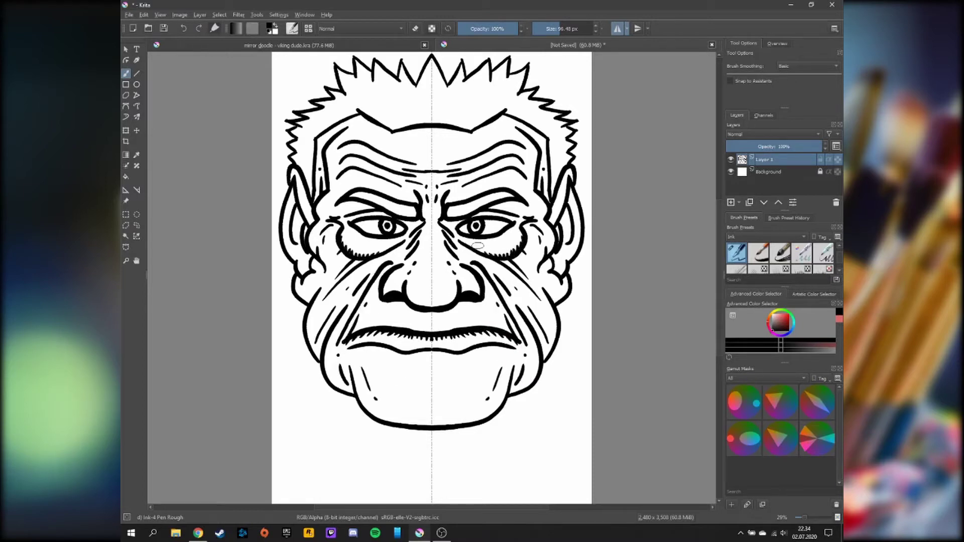
{"action": "mouse_move", "coordinate": [550, 362]}
{"action": "left_mouse_down"}
{"action": "mouse_move", "coordinate": [574, 161]}
{"action": "mouse_move", "coordinate": [554, 99]}
{"action": "mouse_move", "coordinate": [449, 80]}
{"action": "mouse_move", "coordinate": [432, 54]}
{"action": "left_mouse_up"}
Step: Thicken the hair spike and jaw outline, darken the inner eye corners, and undo the nose mark
{"action": "left_click_drag", "start_coordinate": [351, 399], "coordinate": [317, 365]}
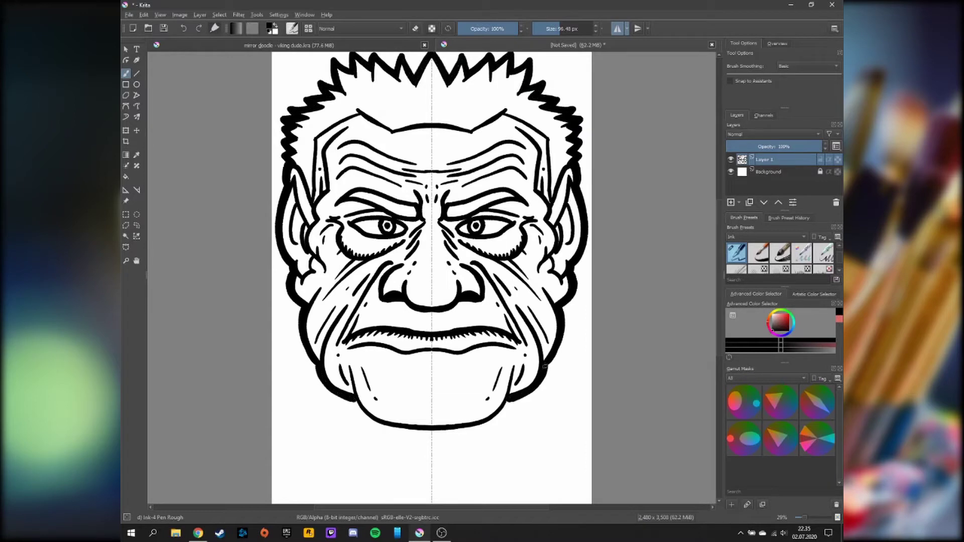
{"action": "left_click_drag", "start_coordinate": [432, 433], "coordinate": [354, 402]}
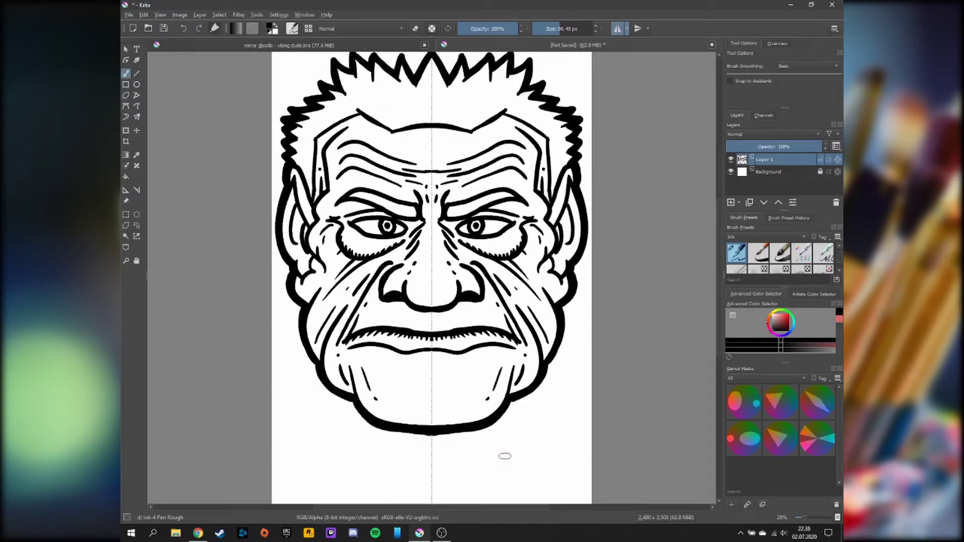
{"action": "left_click_drag", "start_coordinate": [439, 222], "coordinate": [521, 218]}
{"action": "left_click_drag", "start_coordinate": [453, 227], "coordinate": [449, 220]}
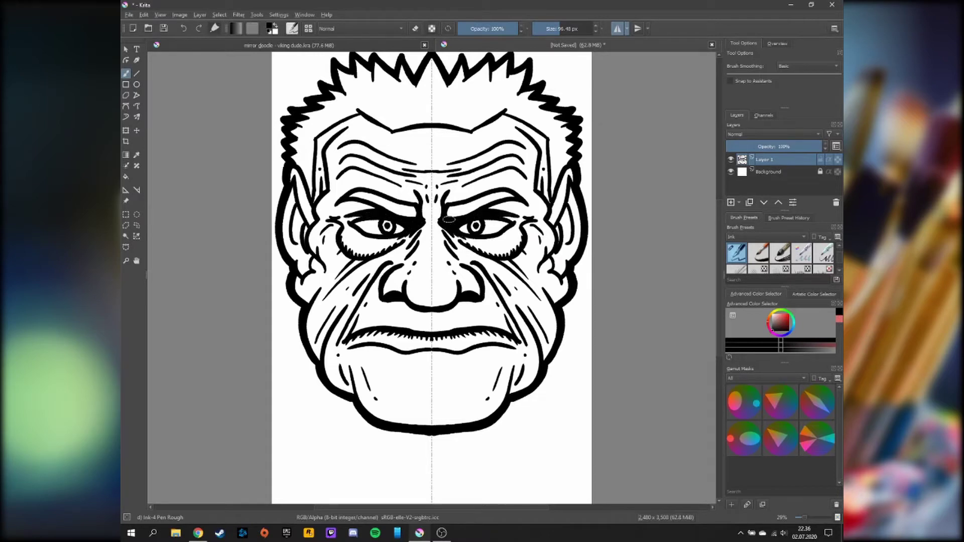
{"action": "mouse_move", "coordinate": [428, 313]}
{"action": "left_mouse_down"}
{"action": "mouse_move", "coordinate": [432, 327]}
{"action": "mouse_move", "coordinate": [465, 307]}
{"action": "mouse_move", "coordinate": [440, 338]}
{"action": "left_mouse_up"}
{"action": "key", "text": "ctrl+z"}
{"action": "key", "text": "ctrl+z"}
{"action": "key", "text": "ctrl+z"}
Step: Thicken the upper and lower ear outlines and draw shoulder lines with a broad chest arc
{"action": "left_click_drag", "start_coordinate": [557, 227], "coordinate": [572, 189]}
{"action": "left_click_drag", "start_coordinate": [554, 267], "coordinate": [558, 254]}
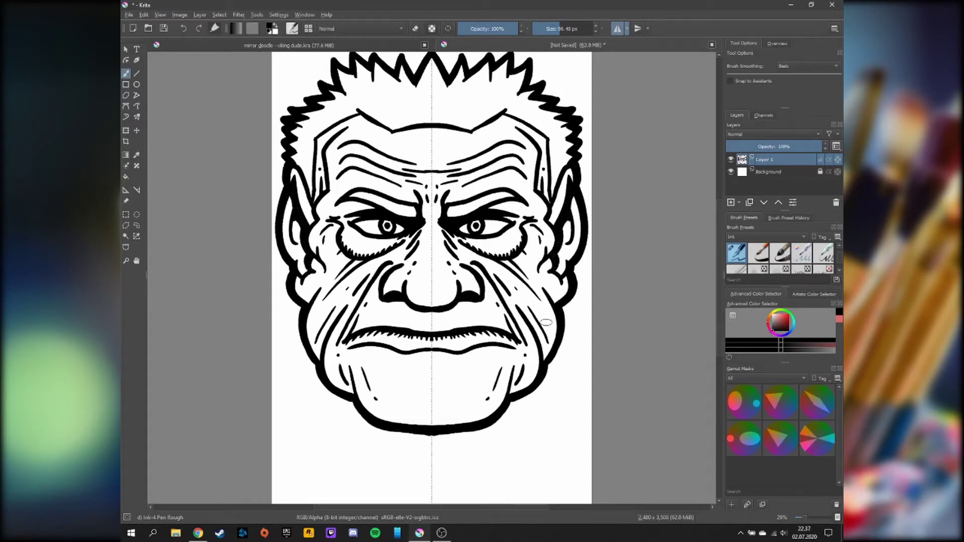
{"action": "mouse_move", "coordinate": [564, 315]}
{"action": "left_mouse_down"}
{"action": "mouse_move", "coordinate": [592, 354]}
{"action": "mouse_move", "coordinate": [592, 391]}
{"action": "mouse_move", "coordinate": [558, 343]}
{"action": "left_mouse_up"}
{"action": "mouse_move", "coordinate": [592, 408]}
{"action": "left_mouse_down"}
{"action": "mouse_move", "coordinate": [432, 498]}
{"action": "mouse_move", "coordinate": [541, 458]}
{"action": "mouse_move", "coordinate": [463, 476]}
{"action": "mouse_move", "coordinate": [520, 472]}
{"action": "left_mouse_up"}
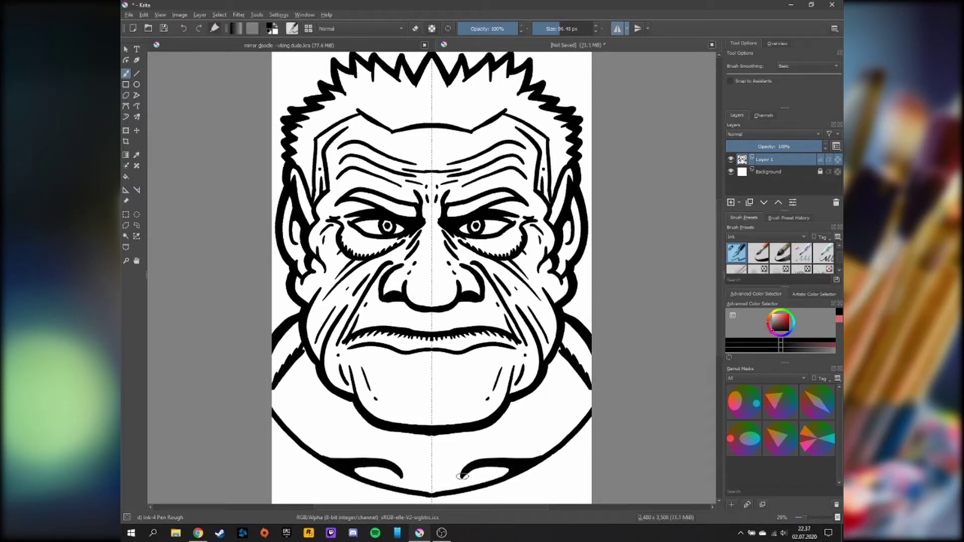
Step: Hatch the shoulders and chest, and fill both lower corners solid black with hatched edges
{"action": "left_click_drag", "start_coordinate": [460, 476], "coordinate": [518, 471]}
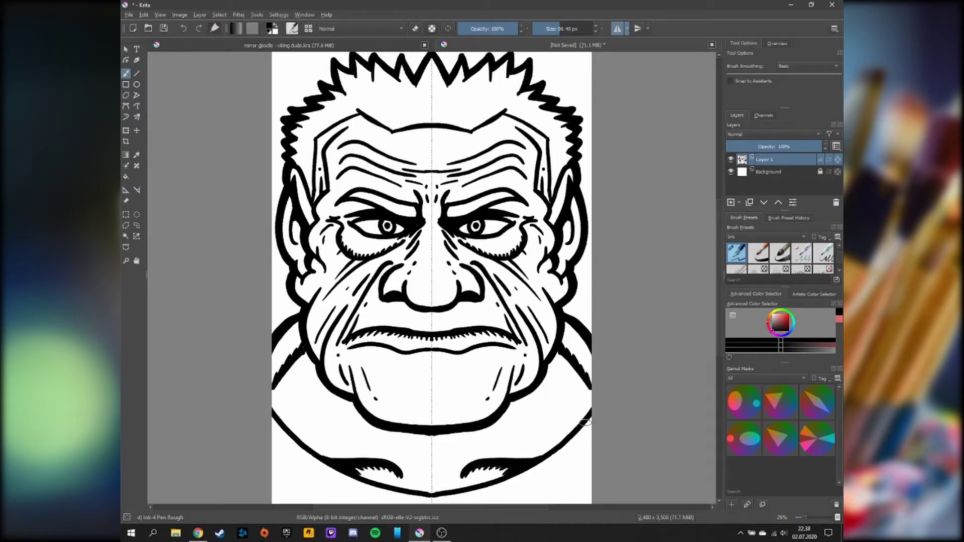
{"action": "left_click_drag", "start_coordinate": [570, 329], "coordinate": [590, 360]}
{"action": "mouse_move", "coordinate": [528, 415]}
{"action": "left_mouse_down"}
{"action": "mouse_move", "coordinate": [515, 433]}
{"action": "mouse_move", "coordinate": [510, 402]}
{"action": "left_mouse_up"}
{"action": "mouse_move", "coordinate": [577, 502]}
{"action": "left_mouse_down"}
{"action": "mouse_move", "coordinate": [583, 459]}
{"action": "mouse_move", "coordinate": [552, 502]}
{"action": "mouse_move", "coordinate": [459, 497]}
{"action": "left_mouse_up"}
{"action": "mouse_move", "coordinate": [558, 478]}
{"action": "left_mouse_down"}
{"action": "mouse_move", "coordinate": [432, 503]}
{"action": "mouse_move", "coordinate": [411, 489]}
{"action": "left_mouse_up"}
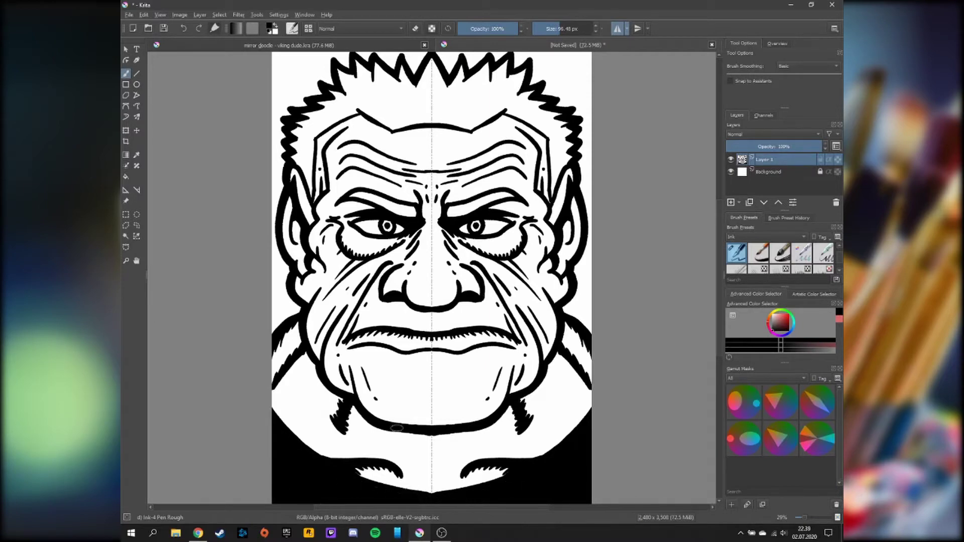
{"action": "left_click_drag", "start_coordinate": [365, 417], "coordinate": [332, 439]}
Step: With a smaller brush, hatch the ear edges and upper temples, removing stray strokes above the eyes
{"action": "key", "text": "["}
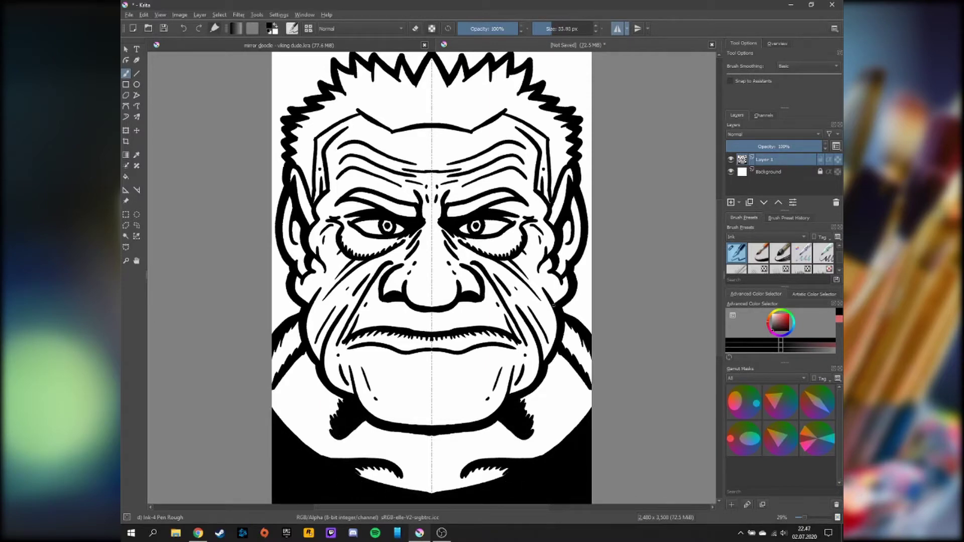
{"action": "left_click_drag", "start_coordinate": [542, 256], "coordinate": [569, 175]}
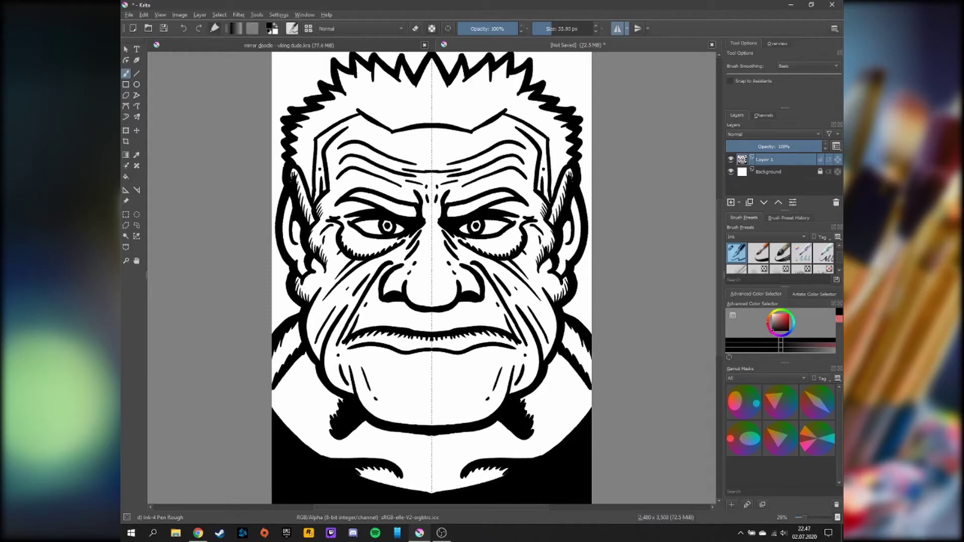
{"action": "left_click_drag", "start_coordinate": [535, 151], "coordinate": [519, 131]}
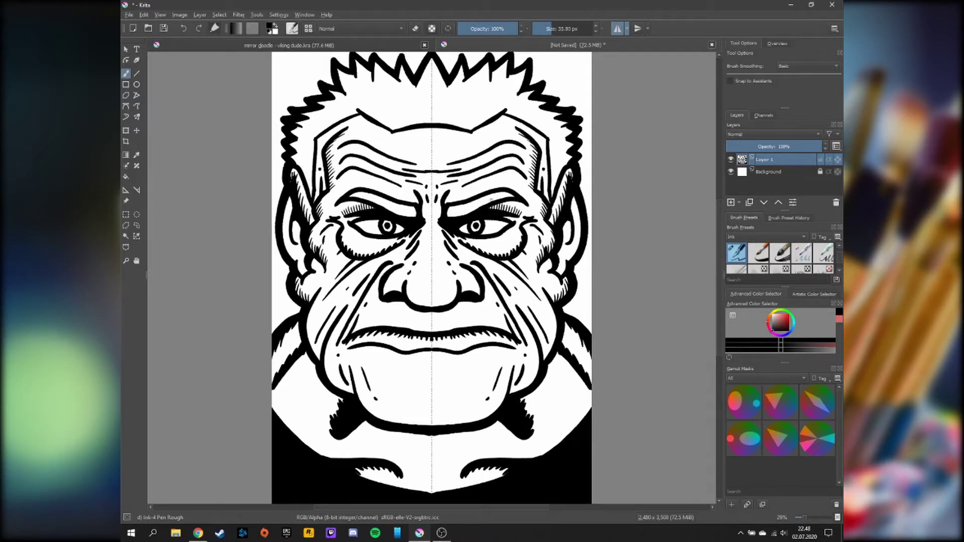
{"action": "key", "text": "ctrl+z"}
{"action": "key", "text": "ctrl+z"}
Step: Hatch the jowls, cheek edges, lower chin and under the nose, plus a forehead hatch fan
{"action": "left_click_drag", "start_coordinate": [523, 389], "coordinate": [556, 334]}
{"action": "left_click_drag", "start_coordinate": [552, 339], "coordinate": [557, 318]}
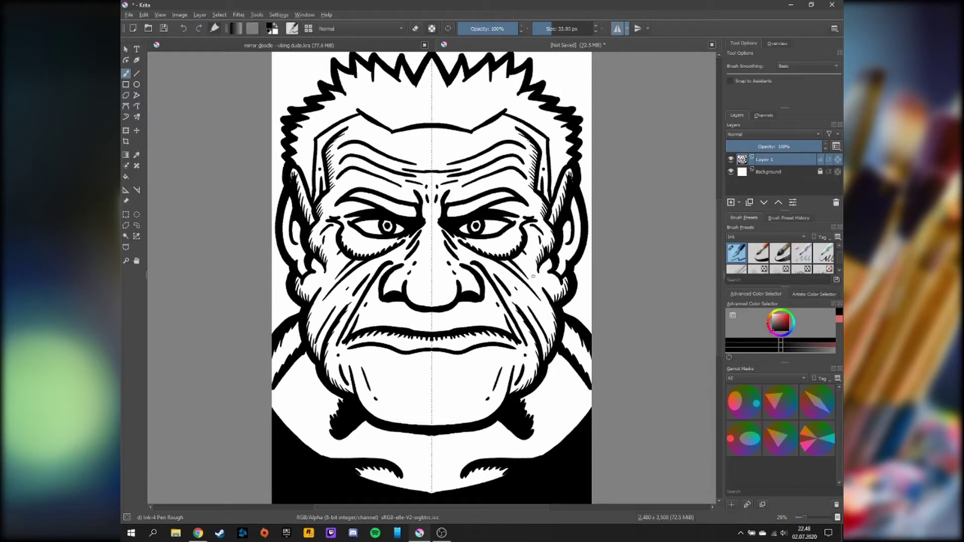
{"action": "mouse_move", "coordinate": [435, 427]}
{"action": "left_mouse_down"}
{"action": "mouse_move", "coordinate": [484, 416]}
{"action": "mouse_move", "coordinate": [504, 398]}
{"action": "left_mouse_up"}
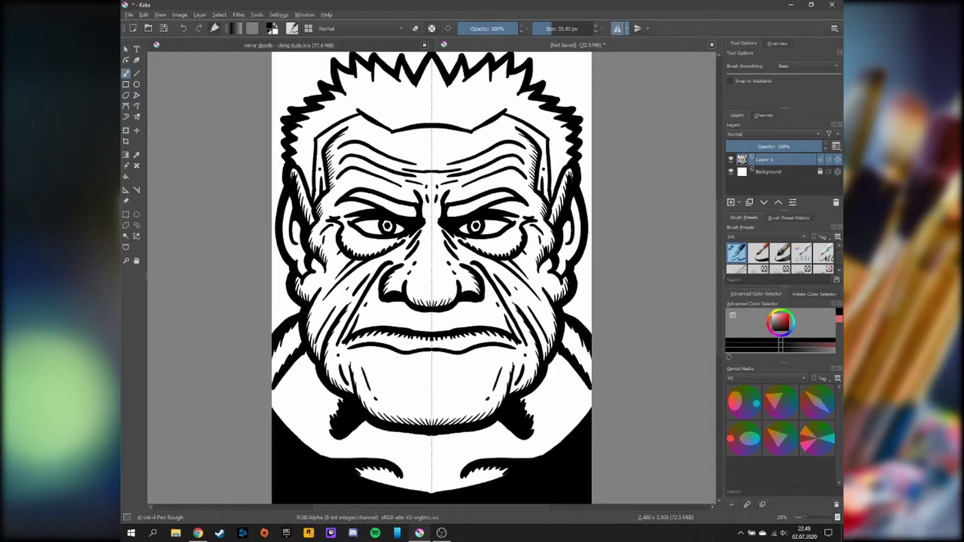
{"action": "left_click_drag", "start_coordinate": [456, 301], "coordinate": [451, 285]}
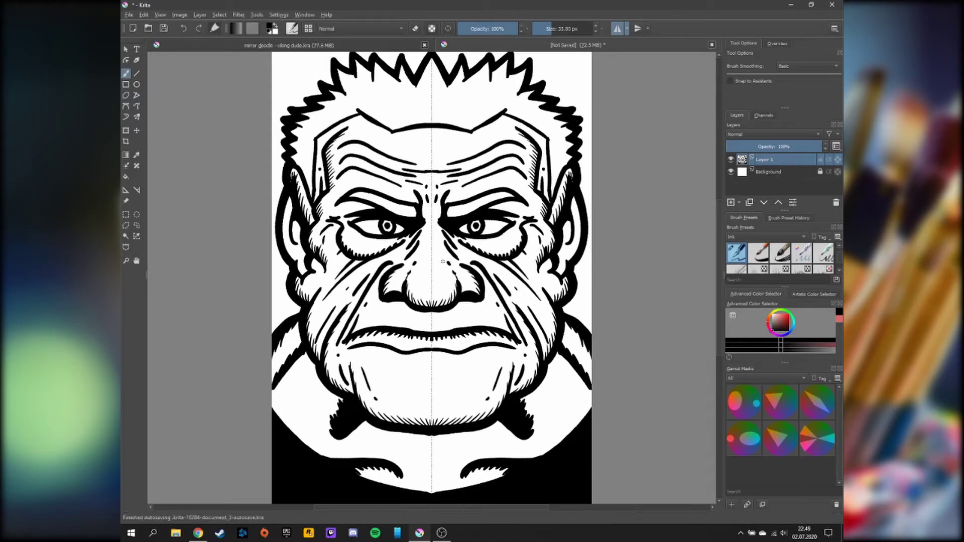
{"action": "mouse_move", "coordinate": [433, 124]}
{"action": "left_mouse_down"}
{"action": "mouse_move", "coordinate": [435, 105]}
{"action": "mouse_move", "coordinate": [455, 103]}
{"action": "mouse_move", "coordinate": [452, 115]}
{"action": "mouse_move", "coordinate": [491, 106]}
{"action": "mouse_move", "coordinate": [555, 145]}
{"action": "mouse_move", "coordinate": [554, 199]}
{"action": "left_mouse_up"}
Step: Replace the forehead fan with dark hairline hatching, temple marks and ear-edge strokes
{"action": "key", "text": "ctrl+z"}
{"action": "key", "text": "ctrl+z"}
{"action": "key", "text": "ctrl+z"}
{"action": "key", "text": "ctrl+z"}
{"action": "key", "text": "ctrl+z"}
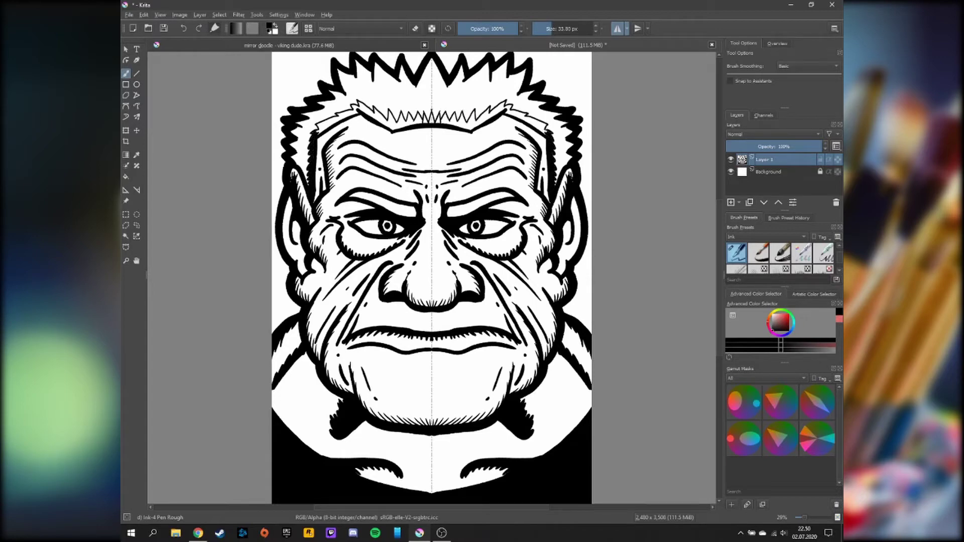
{"action": "mouse_move", "coordinate": [542, 128]}
{"action": "left_mouse_down"}
{"action": "mouse_move", "coordinate": [497, 102]}
{"action": "mouse_move", "coordinate": [465, 130]}
{"action": "left_mouse_up"}
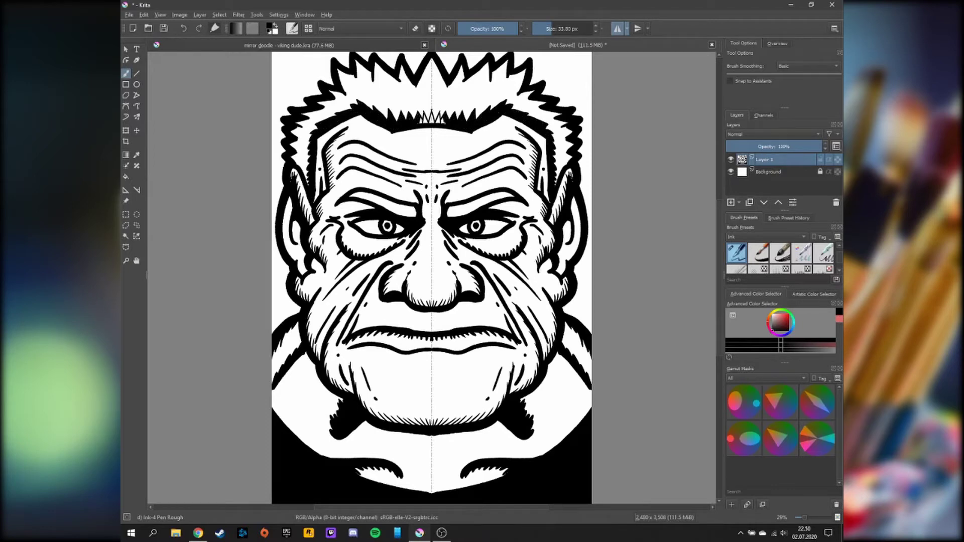
{"action": "left_click_drag", "start_coordinate": [431, 115], "coordinate": [431, 123]}
{"action": "left_click_drag", "start_coordinate": [548, 122], "coordinate": [545, 132]}
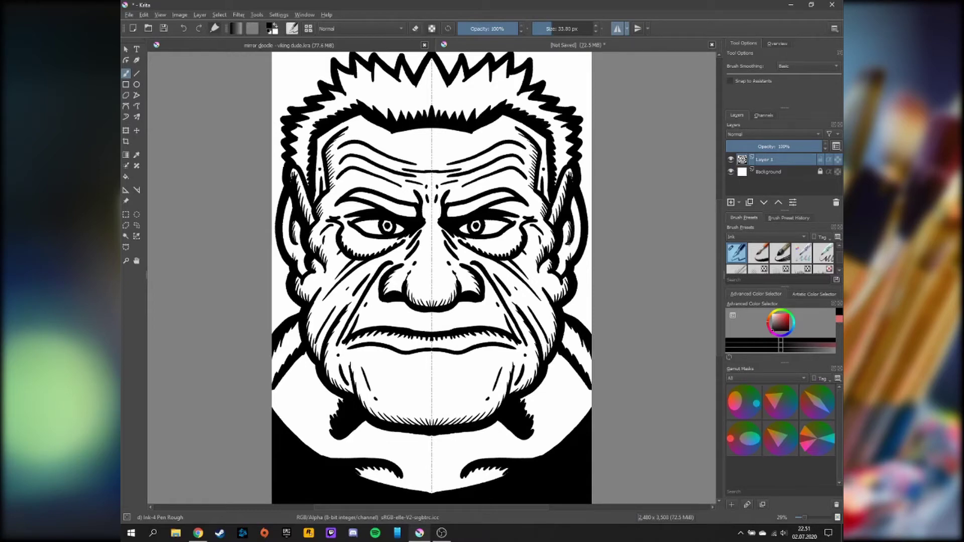
{"action": "left_click_drag", "start_coordinate": [581, 227], "coordinate": [572, 196]}
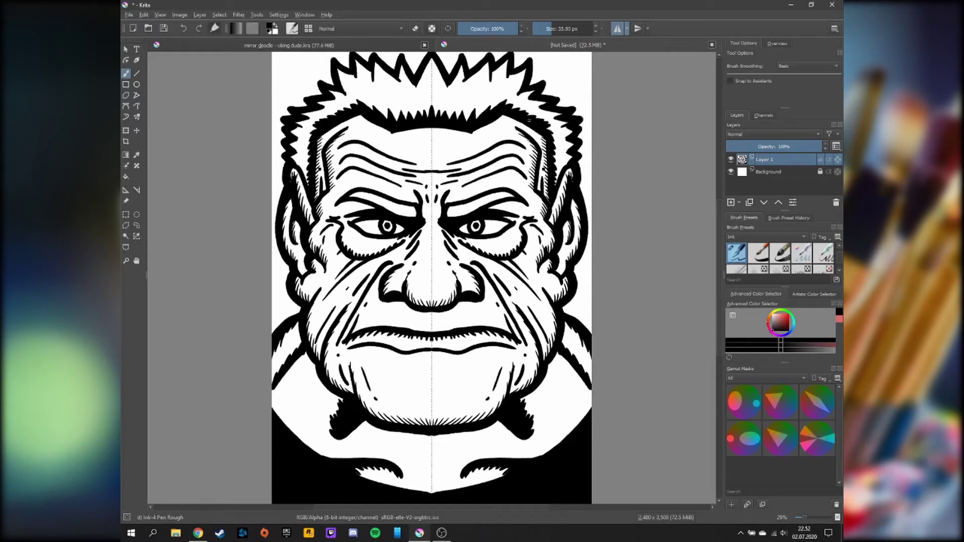
Step: Turn mirror off and add one-sided hatch strokes on the cheeks
{"action": "key", "text": "m"}
{"action": "left_click_drag", "start_coordinate": [477, 329], "coordinate": [473, 316]}
{"action": "left_click_drag", "start_coordinate": [390, 313], "coordinate": [379, 329]}
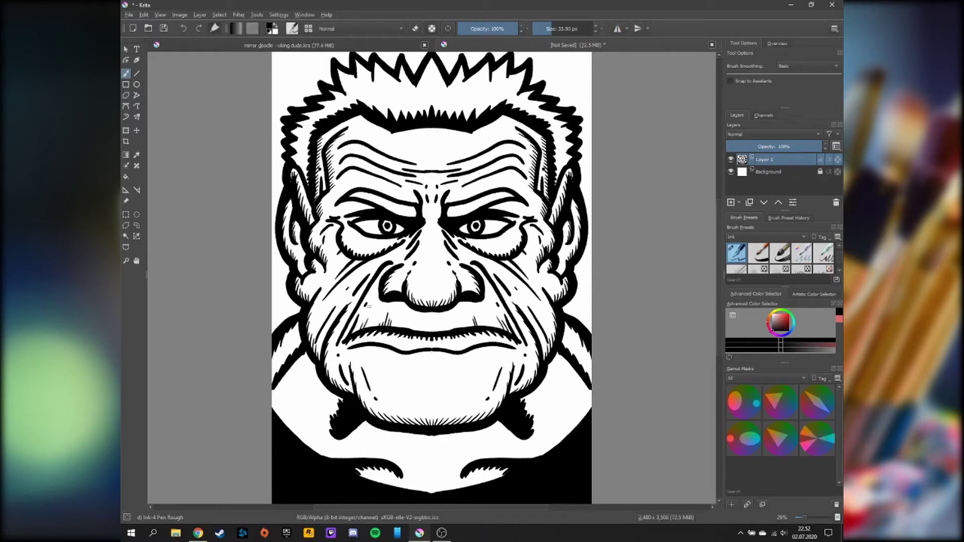
Step: With mirror back on, paint orange skin, pale yellow eyebrows and light blue eye whites
{"action": "key", "text": "m"}
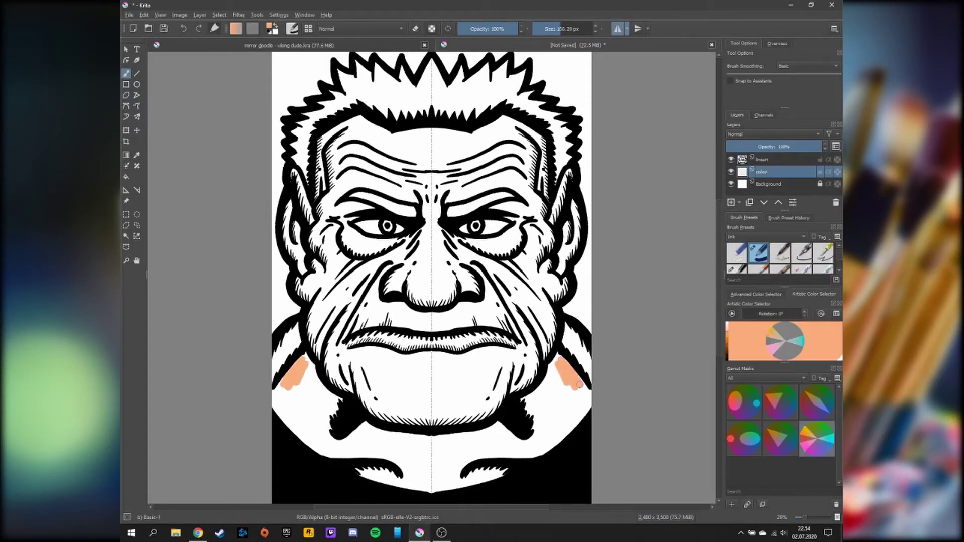
{"action": "mouse_move", "coordinate": [570, 431]}
{"action": "left_mouse_down"}
{"action": "mouse_move", "coordinate": [502, 452]}
{"action": "mouse_move", "coordinate": [482, 472]}
{"action": "mouse_move", "coordinate": [493, 407]}
{"action": "mouse_move", "coordinate": [553, 301]}
{"action": "mouse_move", "coordinate": [570, 231]}
{"action": "mouse_move", "coordinate": [548, 247]}
{"action": "mouse_move", "coordinate": [533, 321]}
{"action": "mouse_move", "coordinate": [503, 382]}
{"action": "mouse_move", "coordinate": [477, 309]}
{"action": "mouse_move", "coordinate": [523, 291]}
{"action": "mouse_move", "coordinate": [423, 234]}
{"action": "mouse_move", "coordinate": [505, 239]}
{"action": "mouse_move", "coordinate": [434, 211]}
{"action": "mouse_move", "coordinate": [503, 188]}
{"action": "mouse_move", "coordinate": [518, 206]}
{"action": "mouse_move", "coordinate": [542, 171]}
{"action": "mouse_move", "coordinate": [452, 131]}
{"action": "mouse_move", "coordinate": [502, 135]}
{"action": "mouse_move", "coordinate": [527, 161]}
{"action": "mouse_move", "coordinate": [563, 141]}
{"action": "mouse_move", "coordinate": [510, 104]}
{"action": "mouse_move", "coordinate": [517, 75]}
{"action": "mouse_move", "coordinate": [478, 100]}
{"action": "mouse_move", "coordinate": [483, 75]}
{"action": "mouse_move", "coordinate": [472, 98]}
{"action": "left_mouse_up"}
{"action": "left_click", "coordinate": [776, 327]}
{"action": "left_click_drag", "start_coordinate": [412, 214], "coordinate": [358, 196]}
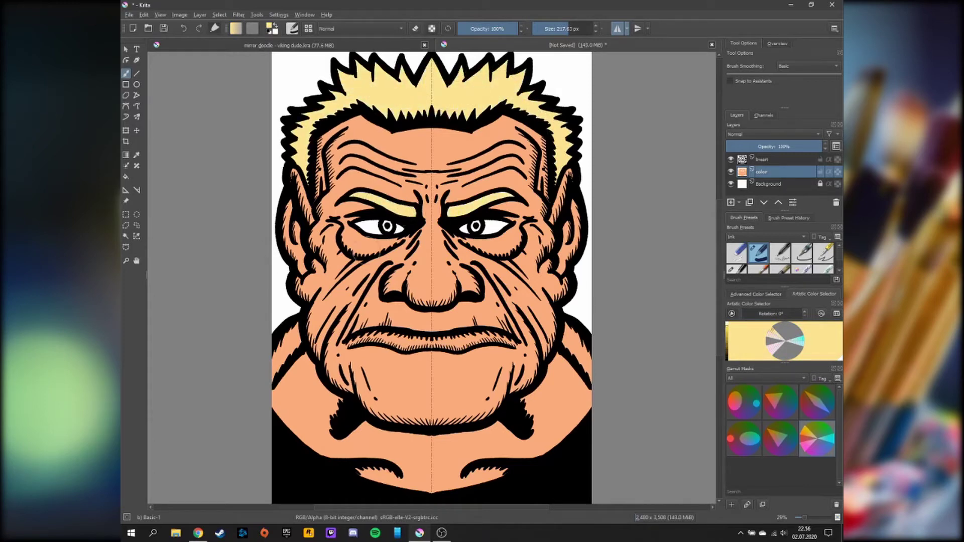
{"action": "left_click", "coordinate": [803, 343]}
{"action": "mouse_move", "coordinate": [474, 227]}
{"action": "left_mouse_down"}
{"action": "mouse_move", "coordinate": [500, 226]}
{"action": "mouse_move", "coordinate": [480, 225]}
{"action": "left_mouse_up"}
Step: Switch the colour back to orange, turn off mirror painting and make the brush much smaller
{"action": "left_click", "coordinate": [769, 335]}
{"action": "left_click", "coordinate": [731, 202]}
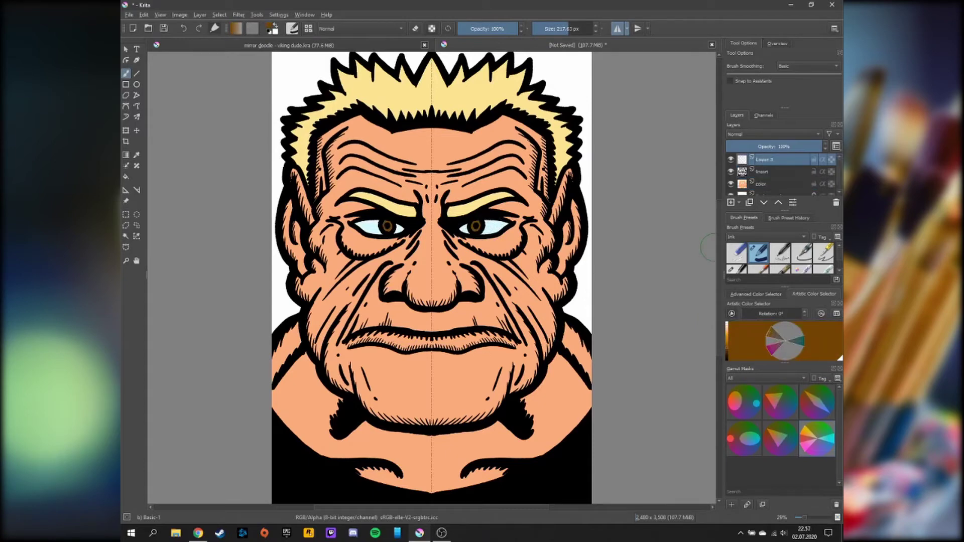
{"action": "left_click", "coordinate": [785, 331]}
{"action": "left_click", "coordinate": [478, 224]}
{"action": "left_click", "coordinate": [617, 29]}
{"action": "left_click", "coordinate": [551, 29]}
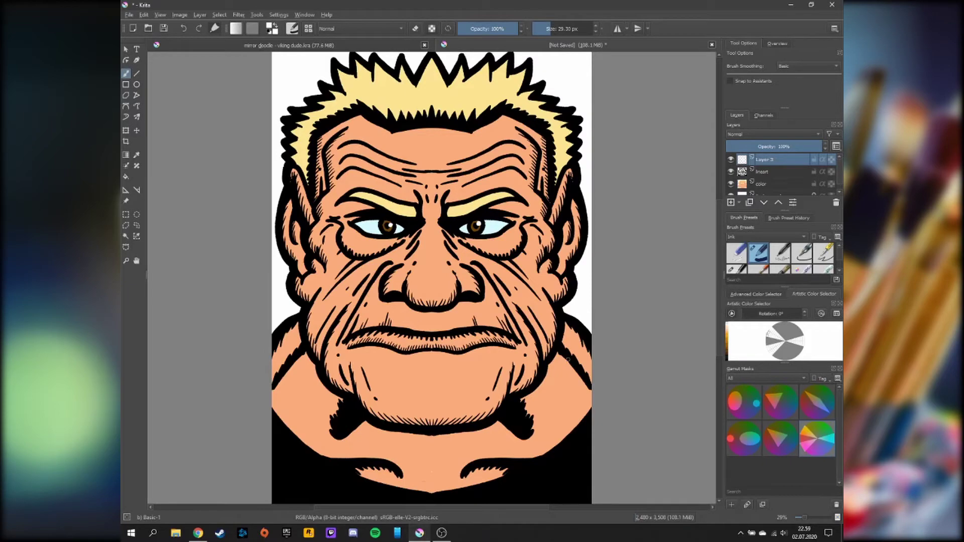
Step: Add Layer 4 above the colour layer and flood-fill it with neutral grey
{"action": "left_click", "coordinate": [774, 184]}
{"action": "key", "text": "Insert"}
{"action": "left_click", "coordinate": [756, 294]}
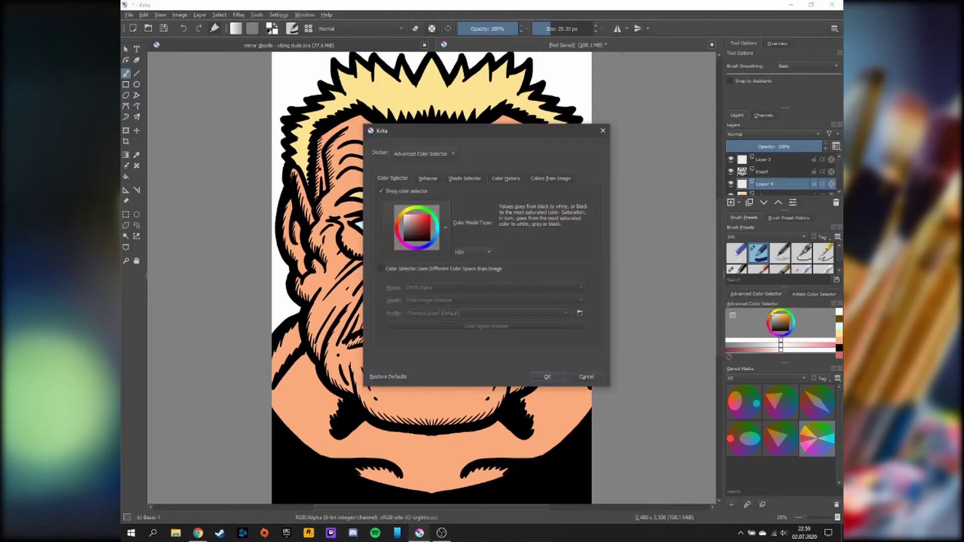
{"action": "key", "text": "BackSpace"}
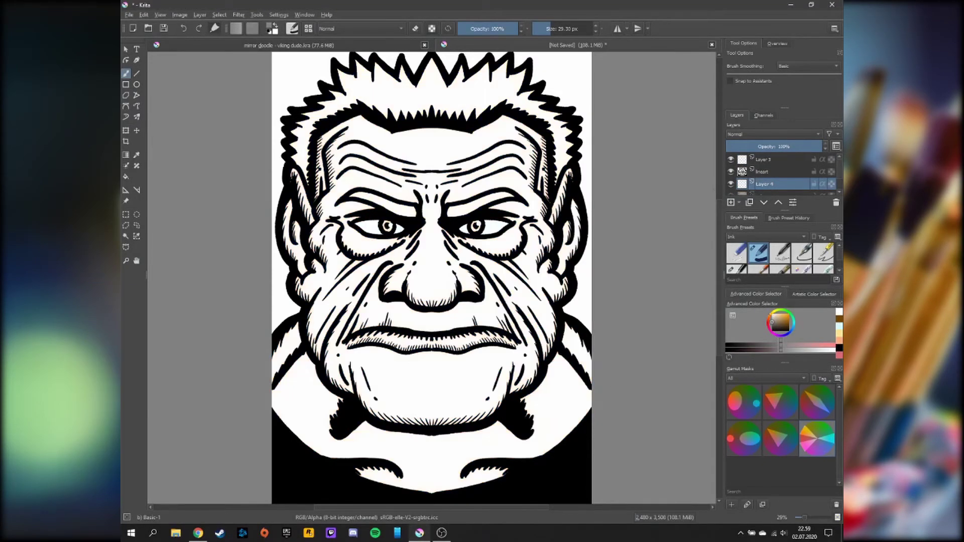
{"action": "key", "text": "f"}
{"action": "left_click", "coordinate": [438, 211]}
Step: Show the lineart again and set Layer 4's blend mode to Hard Light
{"action": "left_click", "coordinate": [731, 171]}
{"action": "left_click", "coordinate": [774, 134]}
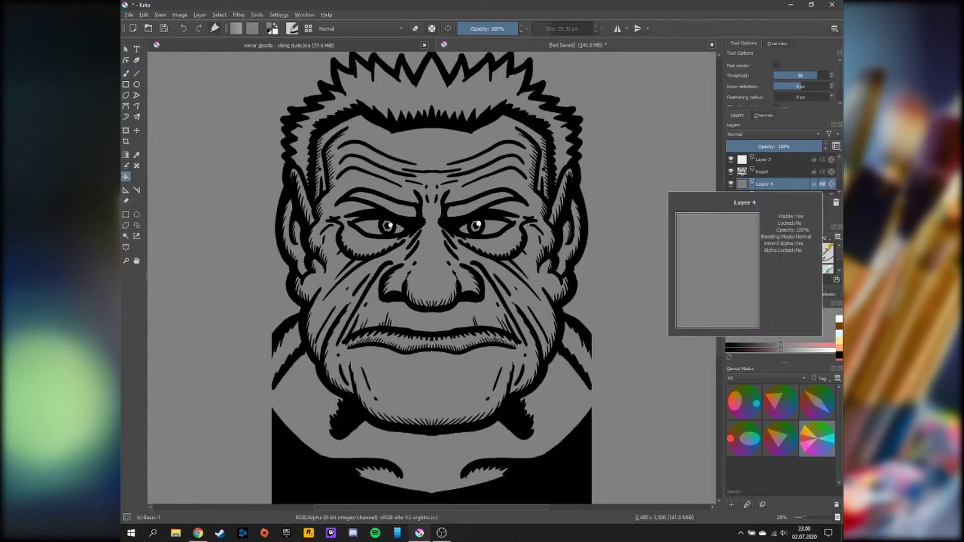
{"action": "left_click", "coordinate": [744, 252]}
Step: With the freehand brush, touch up the chest in skin orange and the right shoulder in peach
{"action": "key", "text": "b"}
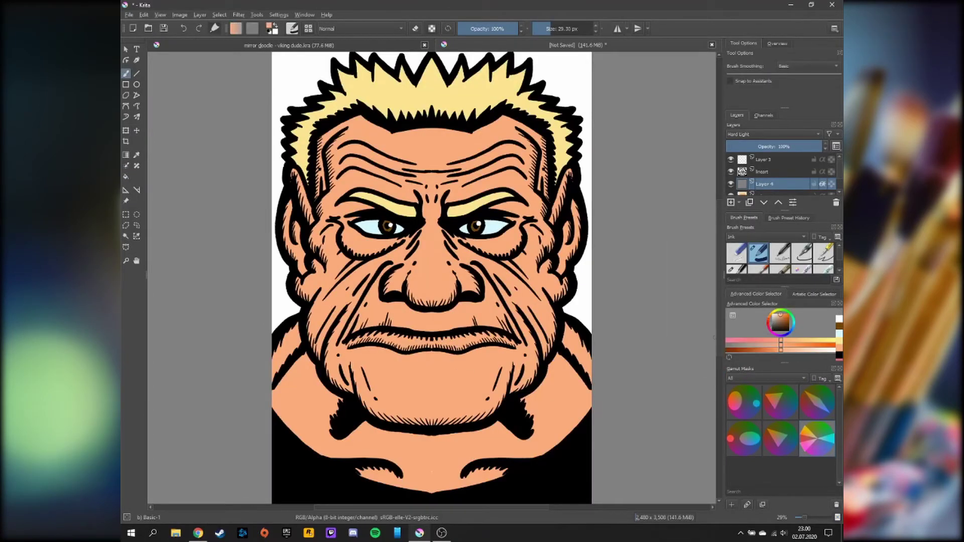
{"action": "left_click", "coordinate": [460, 342], "text": "ctrl"}
{"action": "left_click_drag", "start_coordinate": [477, 401], "coordinate": [469, 414]}
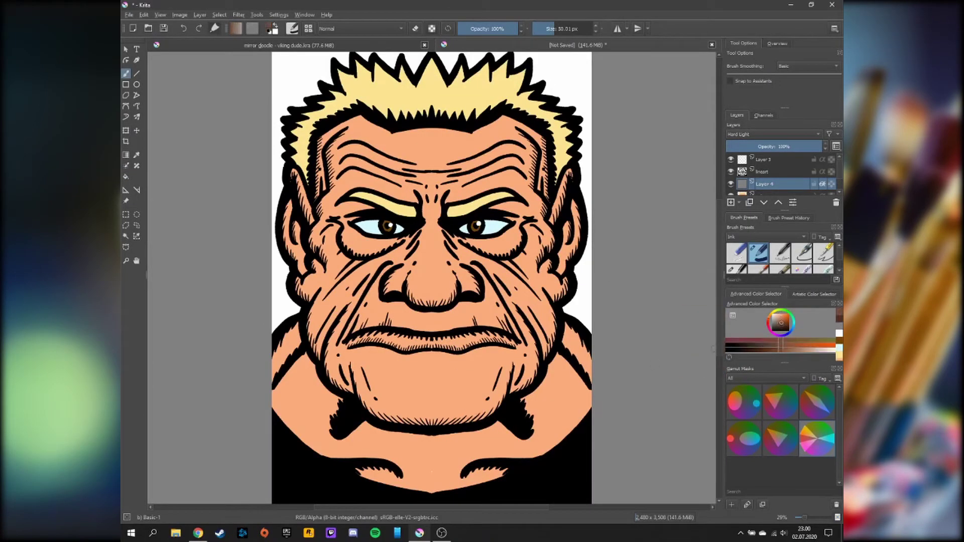
{"action": "left_click", "coordinate": [474, 405], "text": "ctrl"}
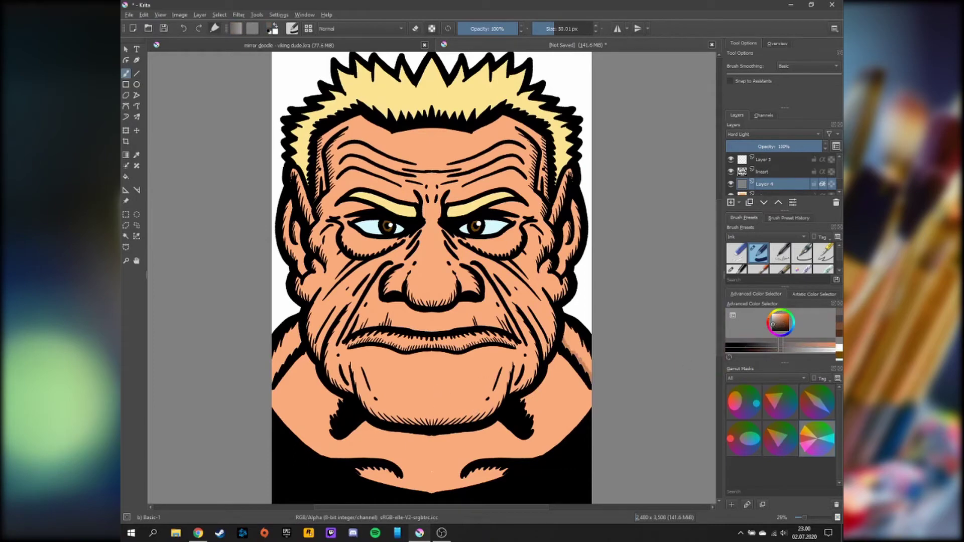
{"action": "mouse_move", "coordinate": [567, 356]}
{"action": "left_mouse_down"}
{"action": "mouse_move", "coordinate": [530, 414]}
{"action": "mouse_move", "coordinate": [555, 361]}
{"action": "left_mouse_up"}
Step: With mirror back on, paint dark shading on both shoulders, the neck and the chest
{"action": "key", "text": "m"}
{"action": "mouse_move", "coordinate": [568, 327]}
{"action": "left_mouse_down"}
{"action": "mouse_move", "coordinate": [564, 349]}
{"action": "mouse_move", "coordinate": [589, 376]}
{"action": "mouse_move", "coordinate": [567, 324]}
{"action": "left_mouse_up"}
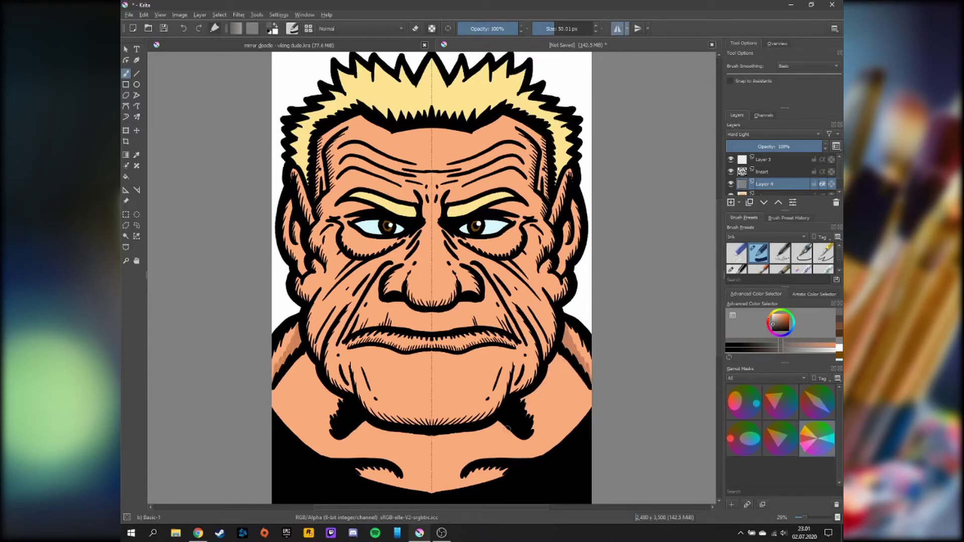
{"action": "mouse_move", "coordinate": [571, 374]}
{"action": "left_mouse_down"}
{"action": "mouse_move", "coordinate": [526, 419]}
{"action": "mouse_move", "coordinate": [546, 371]}
{"action": "left_mouse_up"}
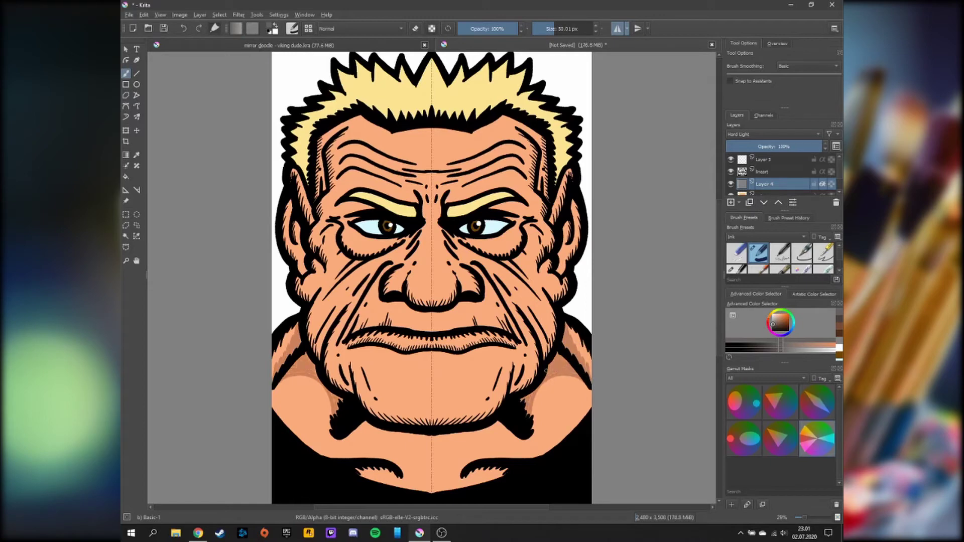
{"action": "left_click_drag", "start_coordinate": [523, 436], "coordinate": [433, 472]}
{"action": "left_click_drag", "start_coordinate": [463, 435], "coordinate": [433, 466]}
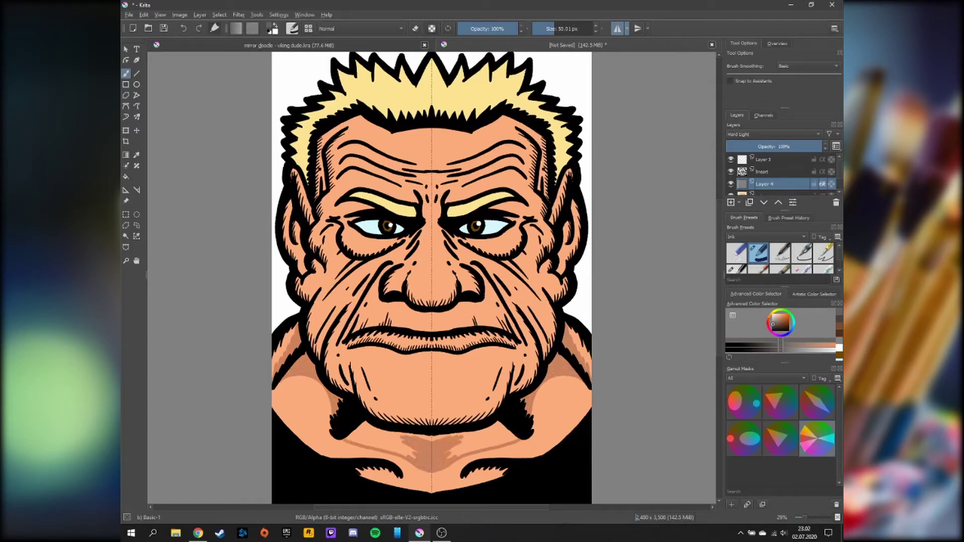
{"action": "left_click_drag", "start_coordinate": [502, 424], "coordinate": [449, 458]}
{"action": "mouse_move", "coordinate": [518, 439]}
{"action": "left_mouse_down"}
{"action": "mouse_move", "coordinate": [484, 446]}
{"action": "mouse_move", "coordinate": [513, 427]}
{"action": "left_mouse_up"}
Step: Shade under the lower lip, cheek outlines, nostrils, nose underside, eye bags and inner eye corners
{"action": "mouse_move", "coordinate": [437, 358]}
{"action": "left_mouse_down"}
{"action": "mouse_move", "coordinate": [503, 347]}
{"action": "mouse_move", "coordinate": [505, 402]}
{"action": "mouse_move", "coordinate": [434, 426]}
{"action": "mouse_move", "coordinate": [528, 352]}
{"action": "mouse_move", "coordinate": [540, 317]}
{"action": "left_mouse_up"}
{"action": "mouse_move", "coordinate": [542, 361]}
{"action": "left_mouse_down"}
{"action": "mouse_move", "coordinate": [565, 279]}
{"action": "mouse_move", "coordinate": [567, 288]}
{"action": "mouse_move", "coordinate": [548, 221]}
{"action": "mouse_move", "coordinate": [570, 177]}
{"action": "mouse_move", "coordinate": [583, 233]}
{"action": "mouse_move", "coordinate": [557, 261]}
{"action": "mouse_move", "coordinate": [569, 221]}
{"action": "left_mouse_up"}
{"action": "mouse_move", "coordinate": [462, 294]}
{"action": "left_mouse_down"}
{"action": "mouse_move", "coordinate": [479, 286]}
{"action": "mouse_move", "coordinate": [480, 302]}
{"action": "mouse_move", "coordinate": [438, 321]}
{"action": "left_mouse_up"}
{"action": "mouse_move", "coordinate": [480, 277]}
{"action": "left_mouse_down"}
{"action": "mouse_move", "coordinate": [483, 305]}
{"action": "mouse_move", "coordinate": [433, 320]}
{"action": "mouse_move", "coordinate": [472, 279]}
{"action": "mouse_move", "coordinate": [523, 352]}
{"action": "mouse_move", "coordinate": [547, 351]}
{"action": "left_mouse_up"}
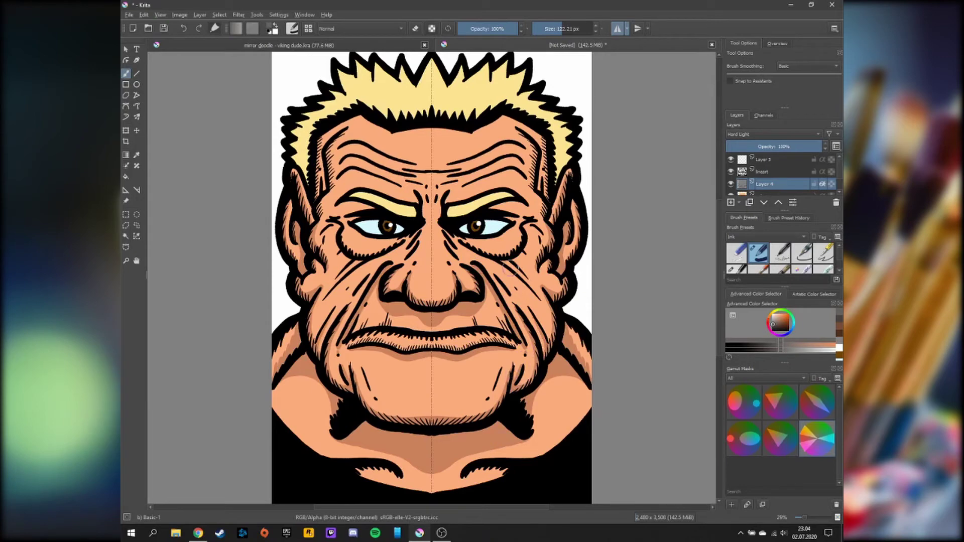
{"action": "mouse_move", "coordinate": [507, 265]}
{"action": "left_mouse_down"}
{"action": "mouse_move", "coordinate": [462, 244]}
{"action": "mouse_move", "coordinate": [531, 289]}
{"action": "left_mouse_up"}
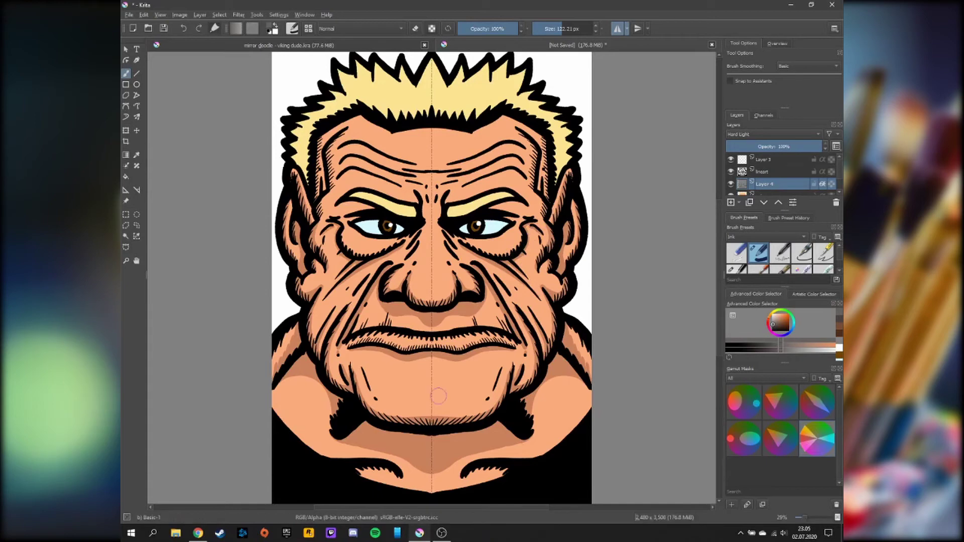
{"action": "left_click_drag", "start_coordinate": [446, 236], "coordinate": [466, 257]}
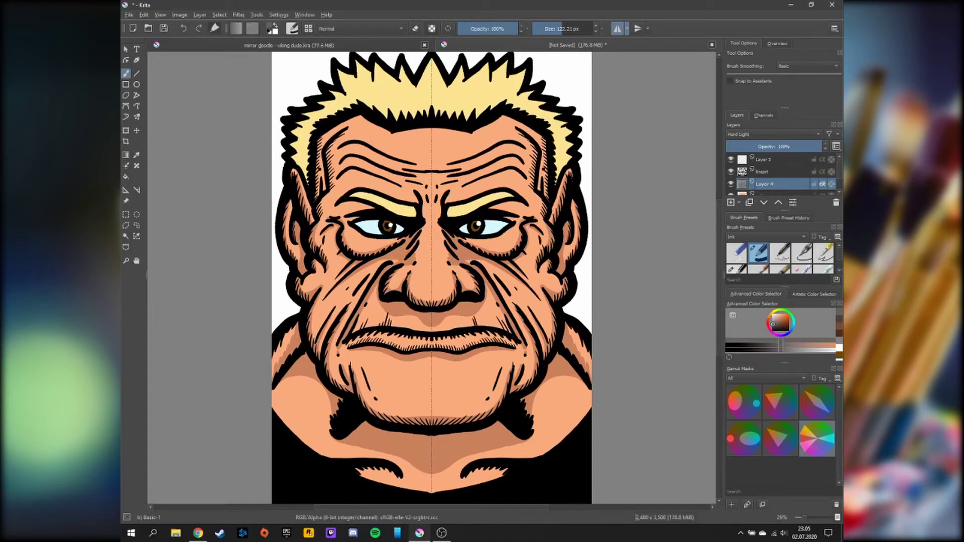
Step: Darken the eye corners, hairline edge, forehead wrinkles and the skin between the brows
{"action": "mouse_move", "coordinate": [505, 218]}
{"action": "left_mouse_down"}
{"action": "mouse_move", "coordinate": [515, 214]}
{"action": "mouse_move", "coordinate": [515, 196]}
{"action": "left_mouse_up"}
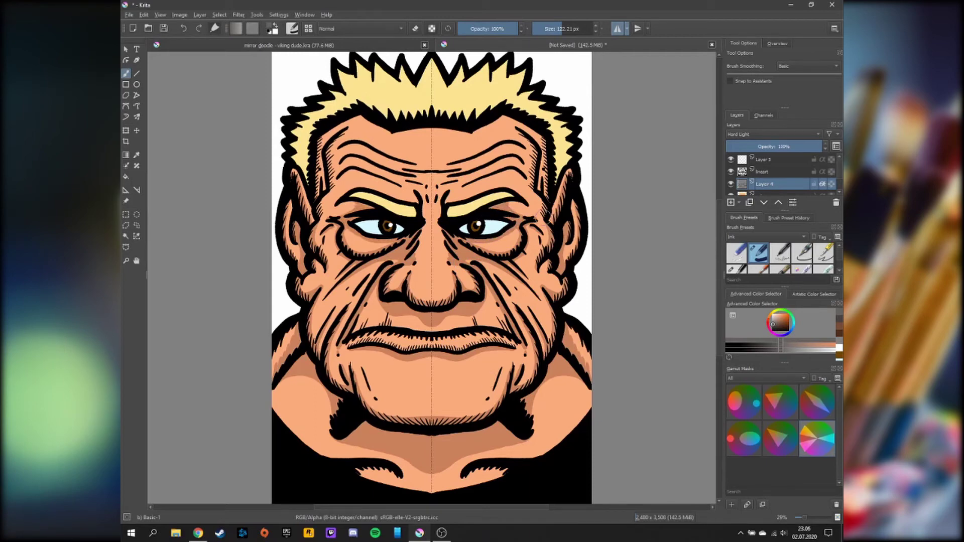
{"action": "left_click_drag", "start_coordinate": [433, 132], "coordinate": [469, 132]}
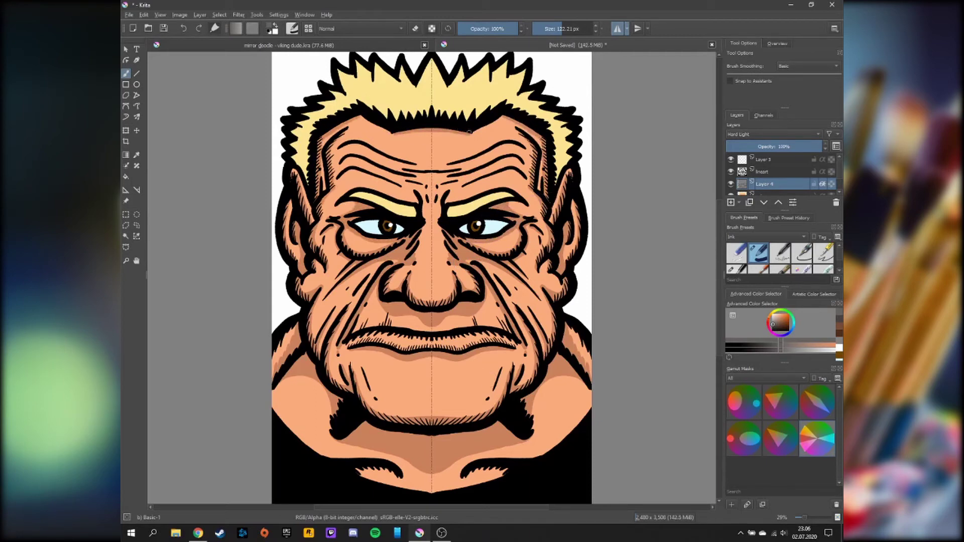
{"action": "left_click_drag", "start_coordinate": [342, 145], "coordinate": [406, 160]}
{"action": "left_click_drag", "start_coordinate": [345, 158], "coordinate": [431, 170]}
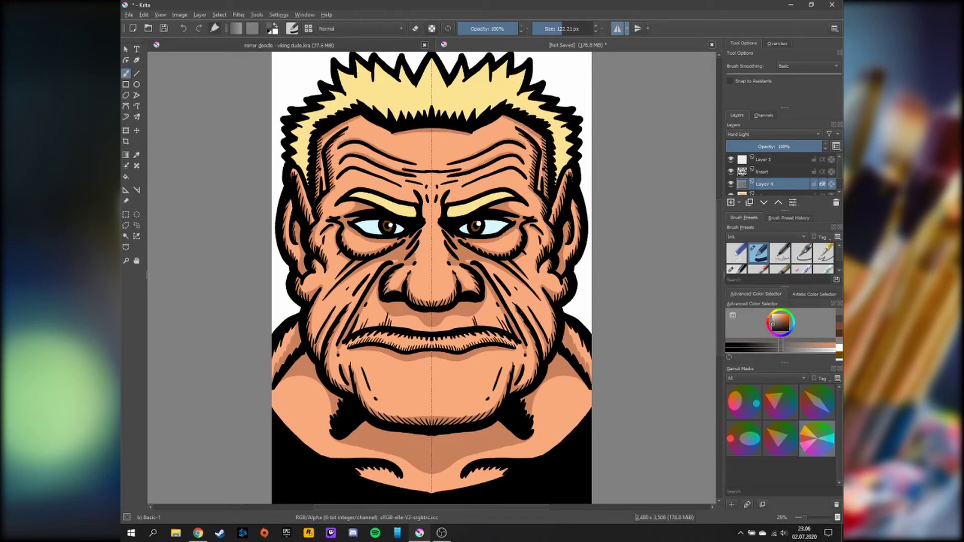
{"action": "left_click_drag", "start_coordinate": [421, 216], "coordinate": [425, 201]}
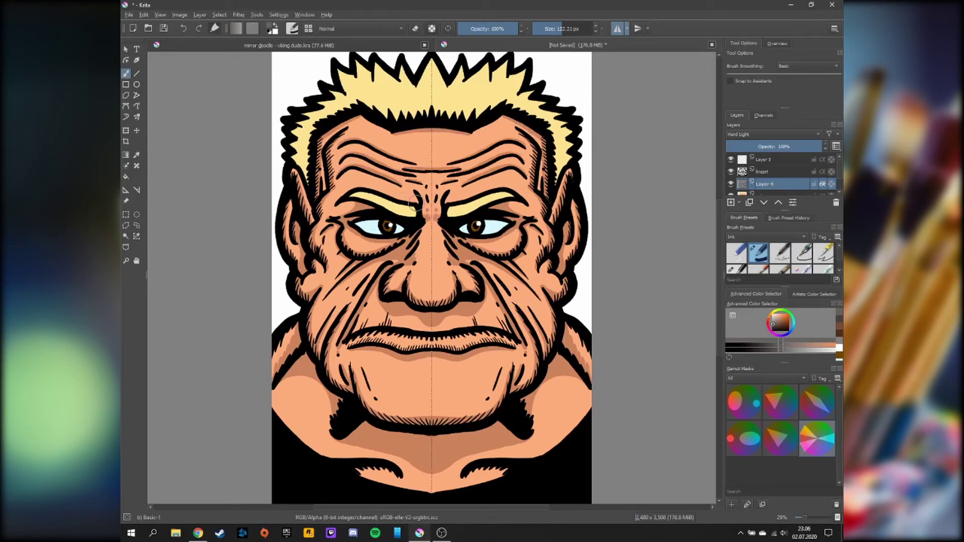
Step: Pick light peach and highlight the nose bridge, upper lip, chin and both cheeks
{"action": "left_click", "coordinate": [355, 418], "text": "ctrl"}
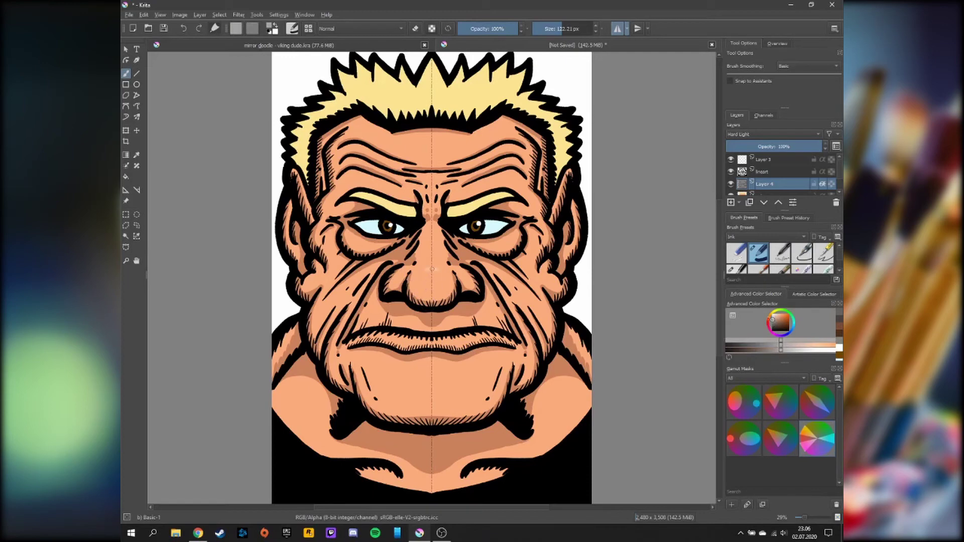
{"action": "mouse_move", "coordinate": [422, 272]}
{"action": "left_mouse_down"}
{"action": "mouse_move", "coordinate": [436, 229]}
{"action": "mouse_move", "coordinate": [442, 282]}
{"action": "mouse_move", "coordinate": [467, 277]}
{"action": "left_mouse_up"}
{"action": "left_click_drag", "start_coordinate": [454, 340], "coordinate": [492, 338]}
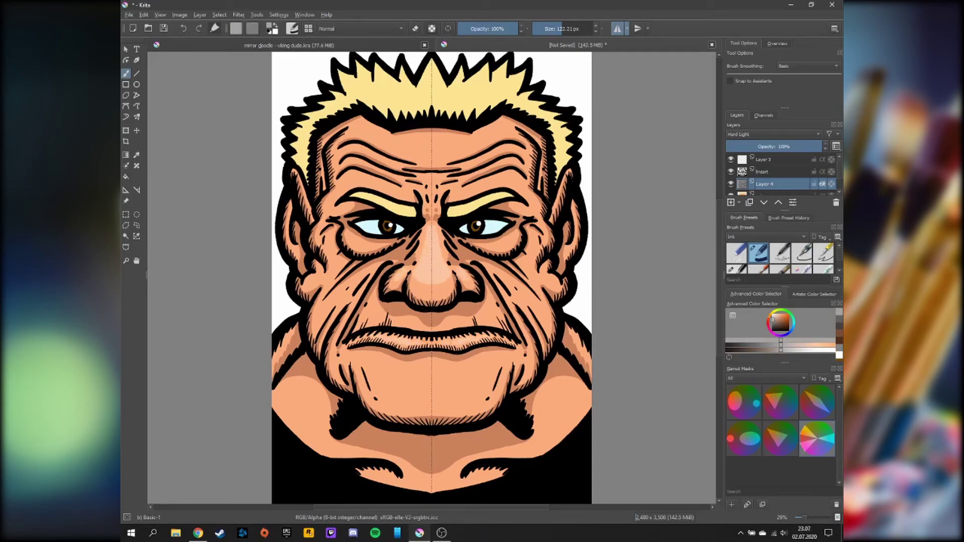
{"action": "left_click_drag", "start_coordinate": [384, 398], "coordinate": [429, 387]}
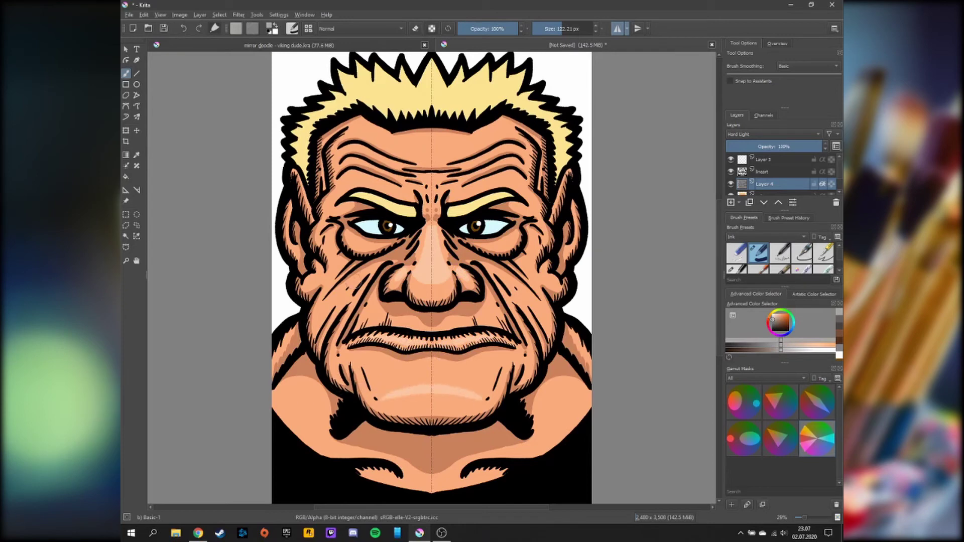
{"action": "left_click_drag", "start_coordinate": [359, 278], "coordinate": [327, 316]}
{"action": "left_click_drag", "start_coordinate": [362, 272], "coordinate": [324, 307]}
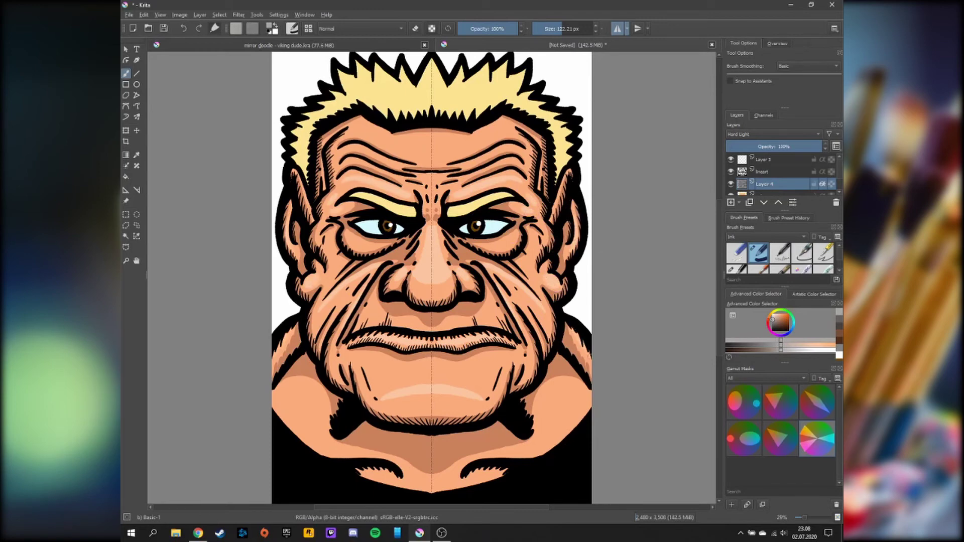
Step: Add peach highlights to the lower and upper shoulders and between the brows
{"action": "left_click_drag", "start_coordinate": [463, 474], "coordinate": [548, 435]}
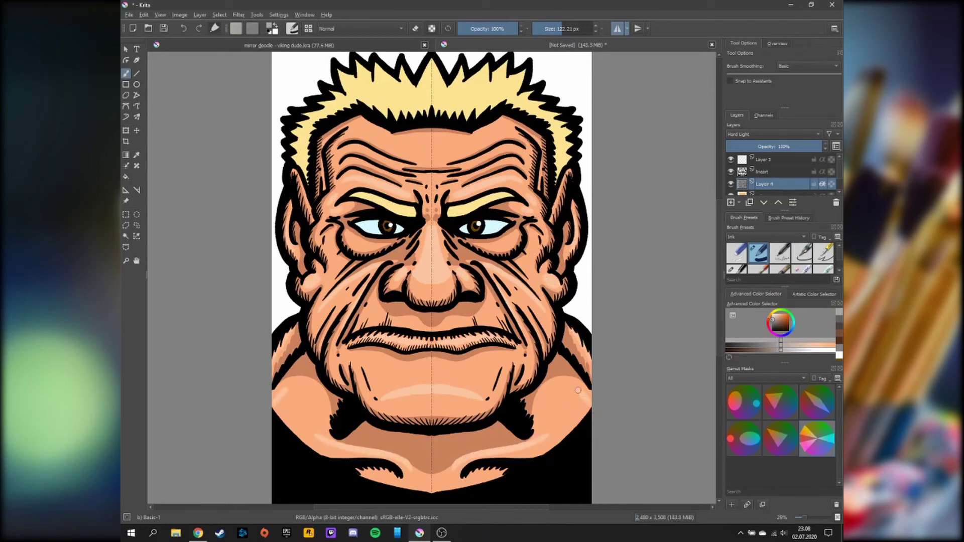
{"action": "mouse_move", "coordinate": [582, 394]}
{"action": "left_mouse_down"}
{"action": "mouse_move", "coordinate": [575, 420]}
{"action": "mouse_move", "coordinate": [578, 404]}
{"action": "left_mouse_up"}
{"action": "mouse_move", "coordinate": [518, 147]}
{"action": "left_mouse_down"}
{"action": "mouse_move", "coordinate": [482, 153]}
{"action": "mouse_move", "coordinate": [518, 173]}
{"action": "left_mouse_up"}
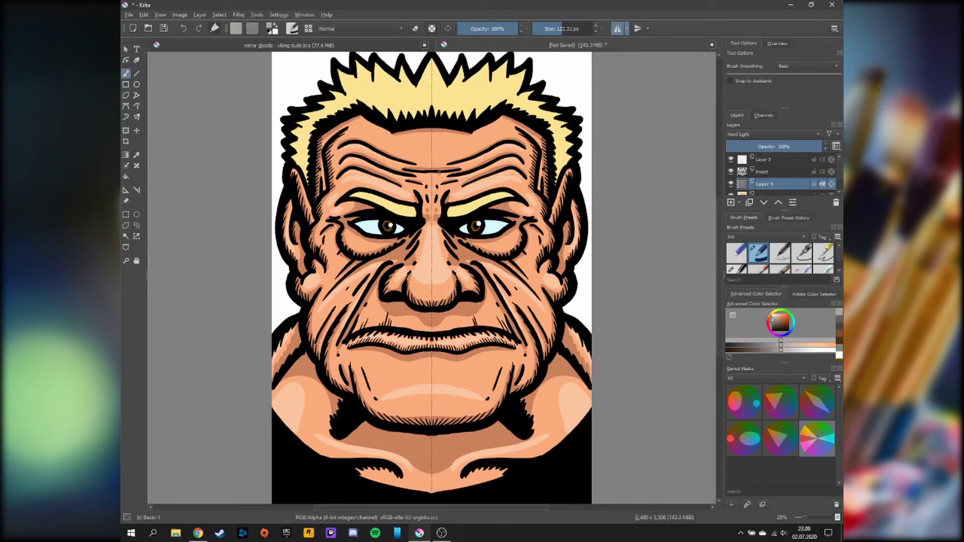
{"action": "left_click_drag", "start_coordinate": [424, 213], "coordinate": [427, 220]}
Step: Shade the blond hair with yellow-orange and darker orange, then add fine cream streaks
{"action": "left_click_drag", "start_coordinate": [475, 75], "coordinate": [454, 88]}
{"action": "mouse_move", "coordinate": [565, 136]}
{"action": "left_mouse_down"}
{"action": "mouse_move", "coordinate": [494, 90]}
{"action": "mouse_move", "coordinate": [440, 86]}
{"action": "mouse_move", "coordinate": [515, 100]}
{"action": "left_mouse_up"}
{"action": "left_click", "coordinate": [465, 113], "text": "ctrl"}
{"action": "left_click_drag", "start_coordinate": [553, 176], "coordinate": [433, 112]}
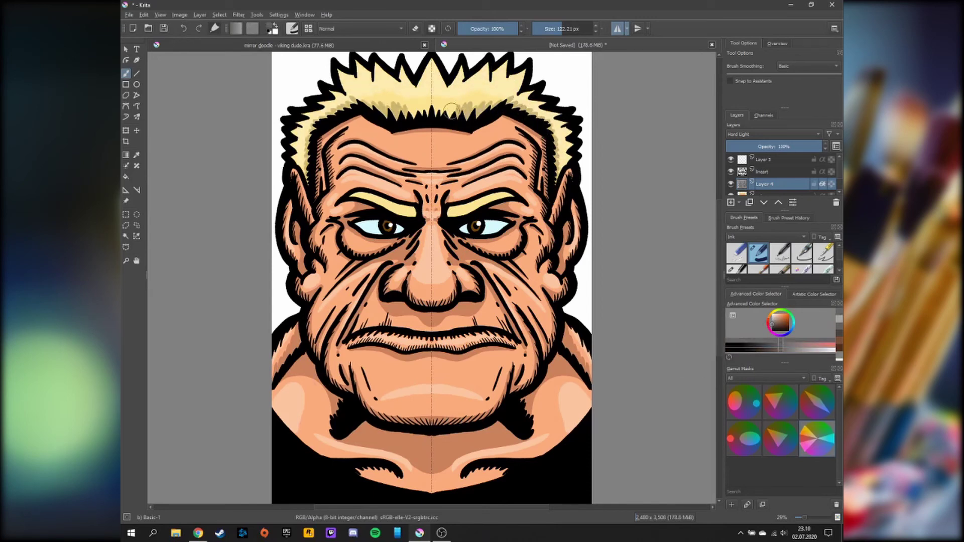
{"action": "key", "text": "bracketleft"}
{"action": "key", "text": "bracketleft"}
{"action": "key", "text": "bracketleft"}
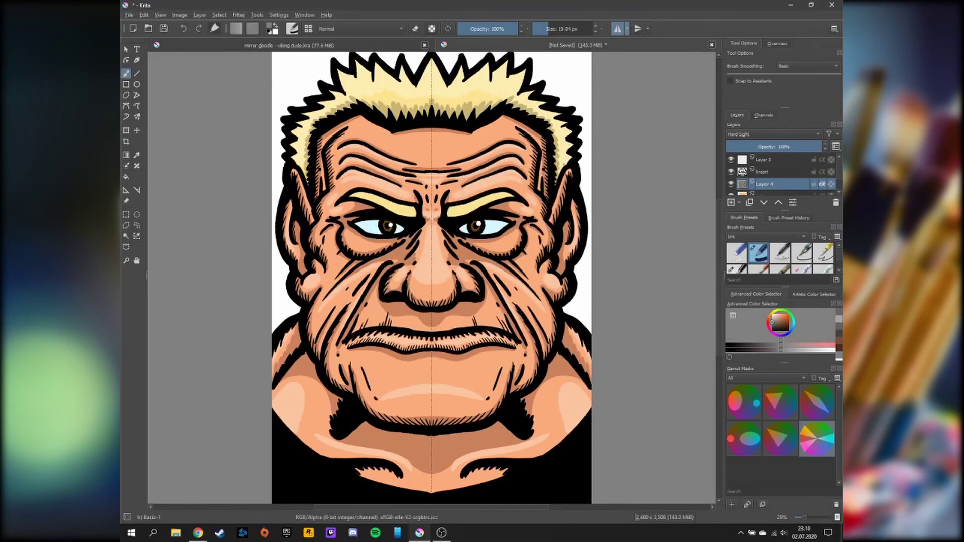
{"action": "mouse_move", "coordinate": [529, 110]}
{"action": "left_mouse_down"}
{"action": "mouse_move", "coordinate": [512, 96]}
{"action": "mouse_move", "coordinate": [431, 96]}
{"action": "left_mouse_up"}
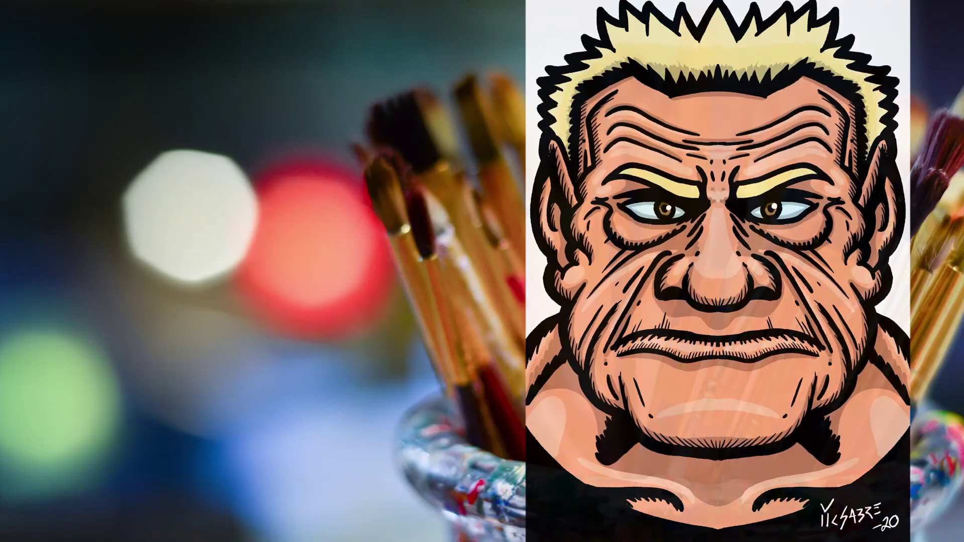